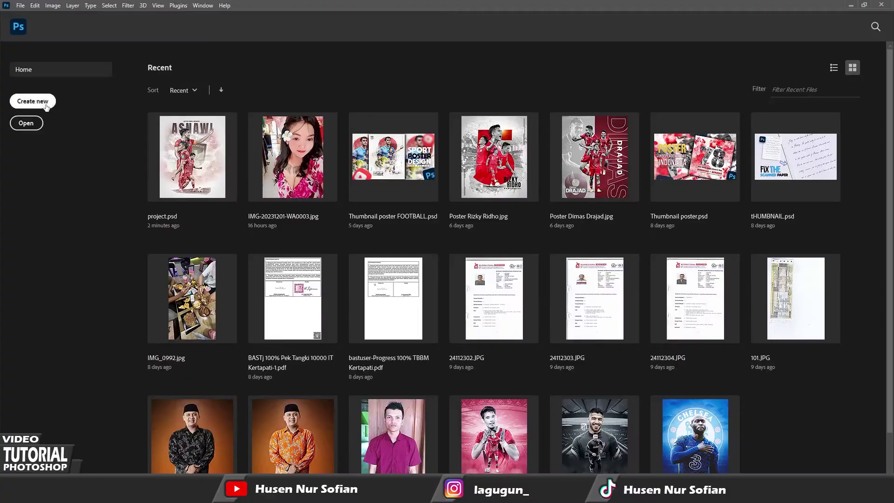
Create a blank A4 portrait document of 2480 × 3508 px at 300 ppi
{"action": "left_click", "coordinate": [45, 106]}
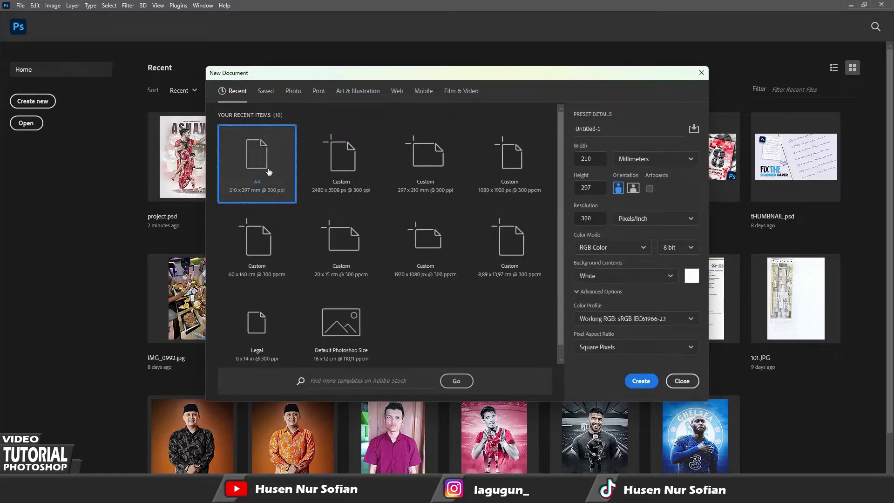
{"action": "left_click", "coordinate": [642, 371]}
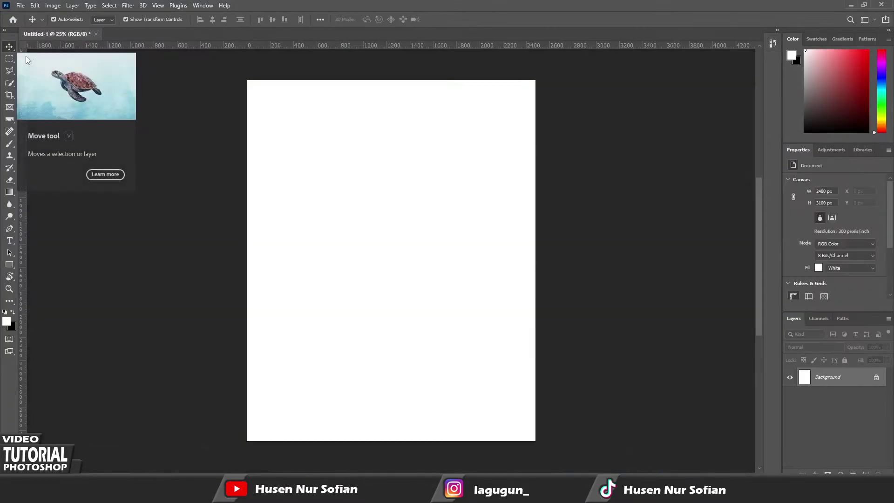
Open the player photos and auto-select the footballer in asnawi3 with Select Subject
{"action": "left_click", "coordinate": [20, 6]}
{"action": "left_click", "coordinate": [25, 25]}
{"action": "left_click", "coordinate": [365, 234]}
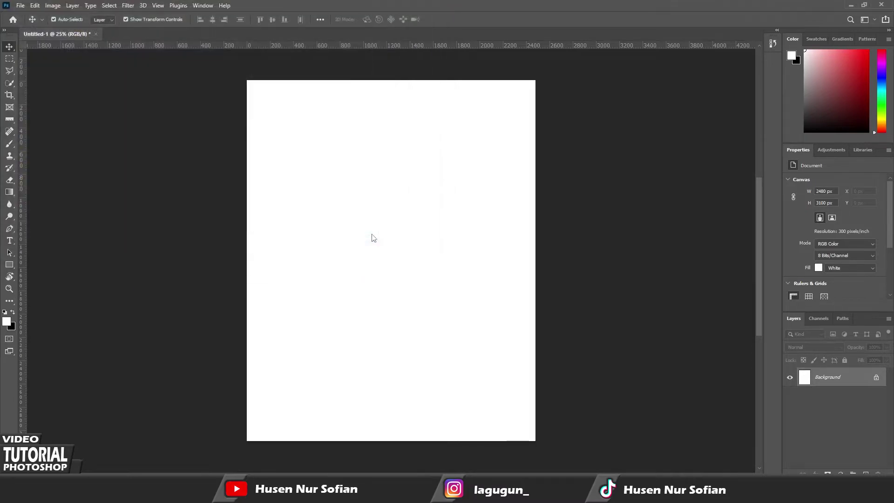
{"action": "left_click", "coordinate": [109, 5]}
{"action": "left_click", "coordinate": [127, 114]}
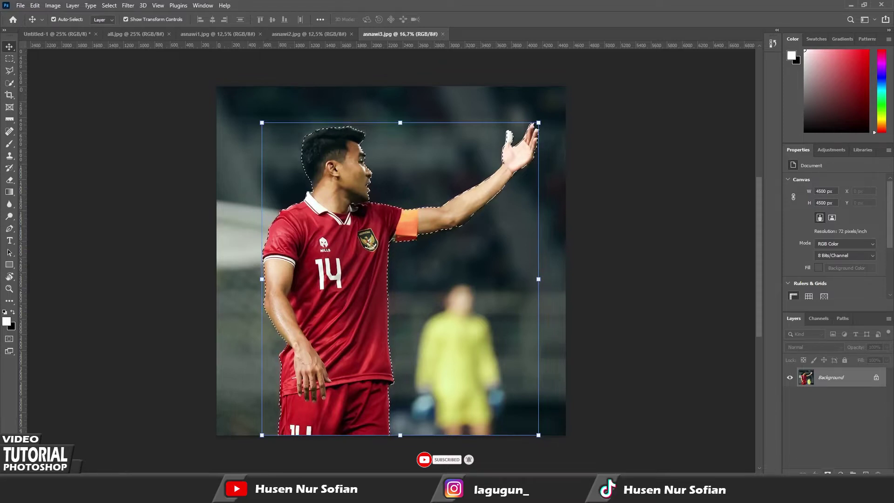
Mask out the asnawi3 player's background, drag him into Untitled-1 and shrink him
{"action": "left_click", "coordinate": [827, 474]}
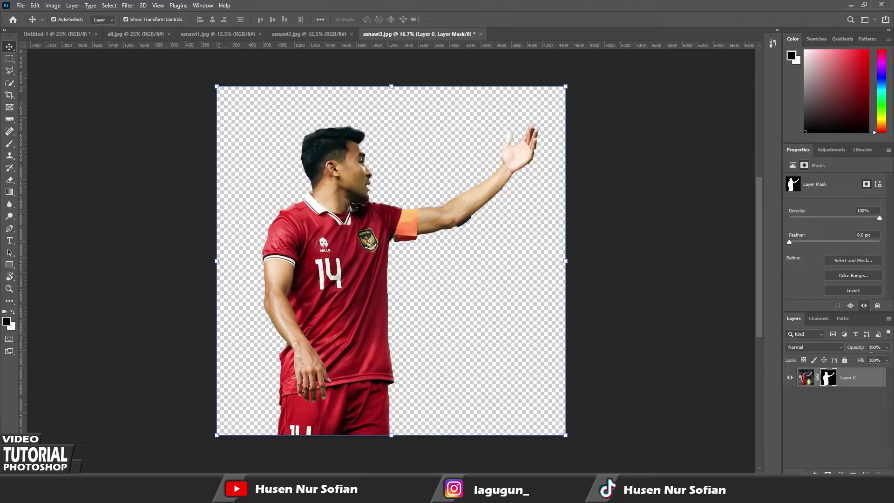
{"action": "left_click", "coordinate": [810, 378]}
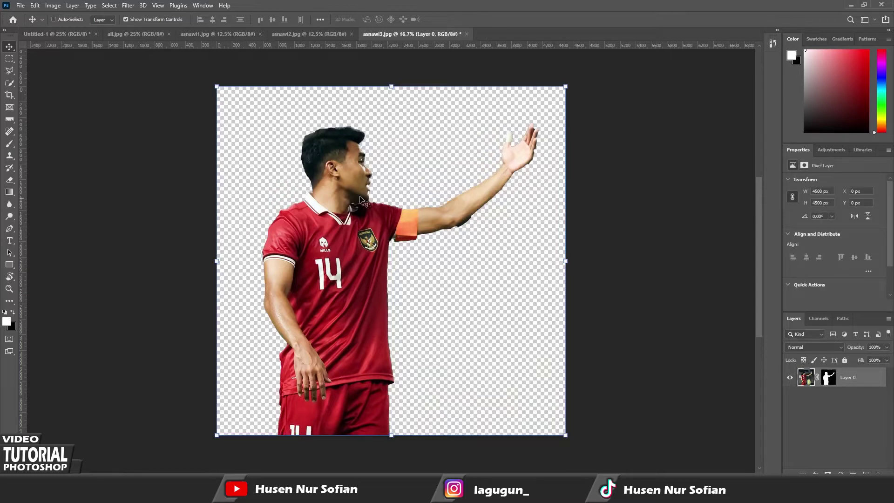
{"action": "left_click_drag", "start_coordinate": [33, 61], "coordinate": [351, 238]}
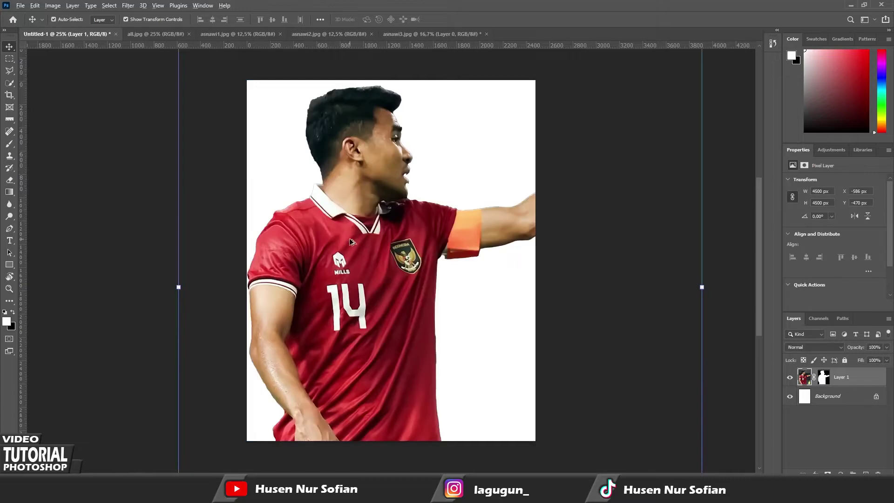
{"action": "scroll", "coordinate": [352, 240], "scroll_direction": "down", "scroll_amount": 3}
{"action": "left_click_drag", "start_coordinate": [533, 132], "coordinate": [446, 160]}
{"action": "left_click", "coordinate": [233, 36]}
Select the asnawi2 player, bring him into the poster, and scale him down lower
{"action": "left_click", "coordinate": [316, 35]}
{"action": "left_click", "coordinate": [109, 5]}
{"action": "left_click", "coordinate": [135, 114]}
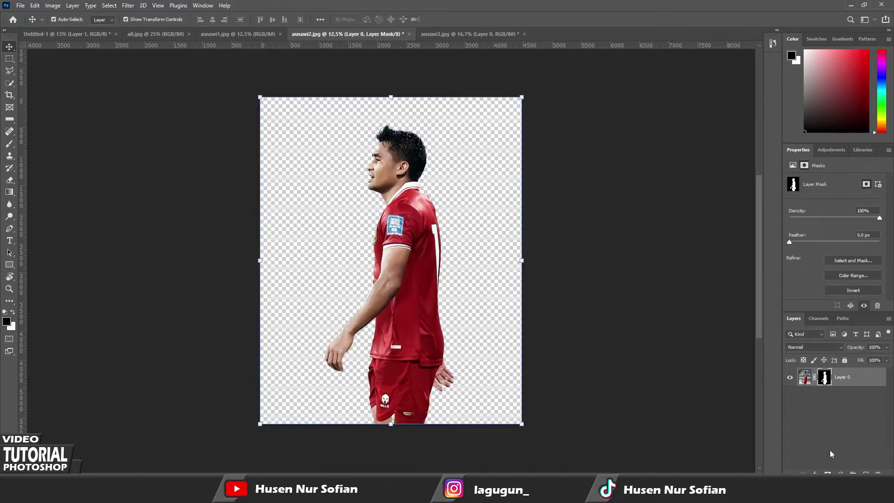
{"action": "left_click_drag", "start_coordinate": [168, 158], "coordinate": [421, 218]}
{"action": "key", "text": "ctrl+t"}
{"action": "left_click_drag", "start_coordinate": [508, 423], "coordinate": [376, 284]}
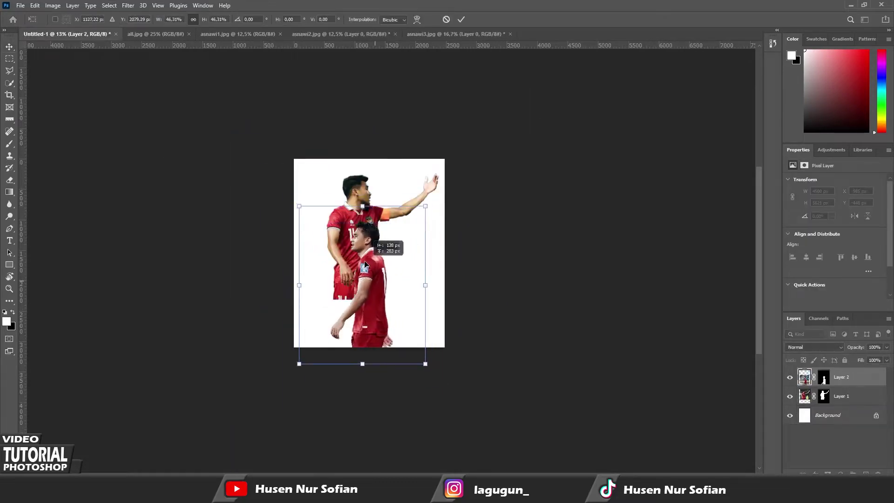
{"action": "left_click", "coordinate": [461, 19]}
Bring the asnawi1 running player into the poster at about 44% and position him
{"action": "left_click", "coordinate": [237, 34]}
{"action": "left_click", "coordinate": [109, 5]}
{"action": "left_click", "coordinate": [135, 114]}
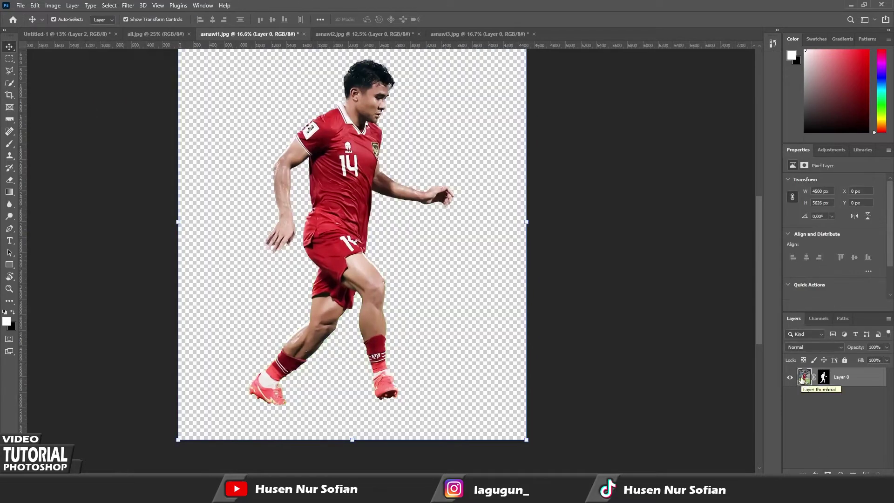
{"action": "left_click_drag", "start_coordinate": [65, 60], "coordinate": [363, 233]}
{"action": "key", "text": "ctrl+t"}
{"action": "left_click_drag", "start_coordinate": [512, 455], "coordinate": [431, 352]}
{"action": "scroll", "coordinate": [431, 352], "scroll_direction": "up", "scroll_amount": 3}
{"action": "left_click_drag", "start_coordinate": [363, 200], "coordinate": [364, 222]}
{"action": "scroll", "coordinate": [365, 222], "scroll_direction": "down", "scroll_amount": 1}
{"action": "mouse_move", "coordinate": [459, 124]}
{"action": "left_mouse_down"}
{"action": "mouse_move", "coordinate": [445, 145]}
{"action": "mouse_move", "coordinate": [458, 133]}
{"action": "left_mouse_up"}
{"action": "key", "text": "Return"}
Nudge the small running player right, then target the first player's layer mask
{"action": "scroll", "coordinate": [367, 156], "scroll_direction": "up", "scroll_amount": 1}
{"action": "left_click", "coordinate": [334, 195]}
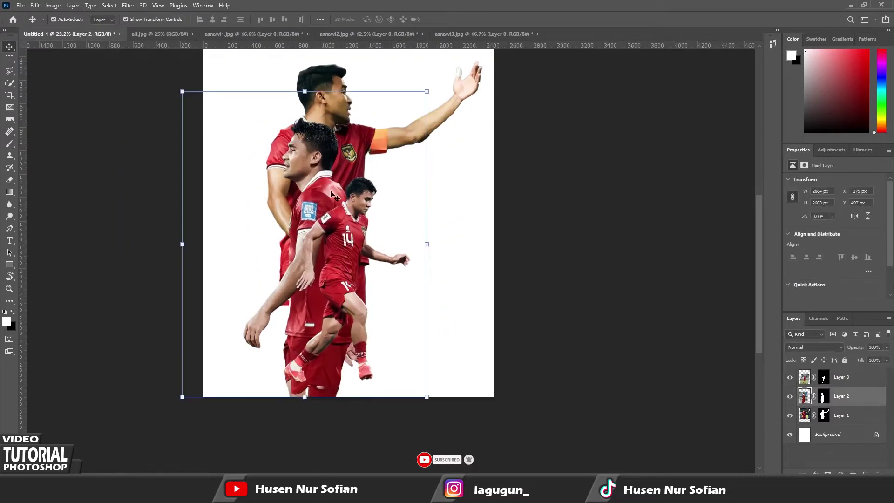
{"action": "left_click_drag", "start_coordinate": [349, 238], "coordinate": [351, 232]}
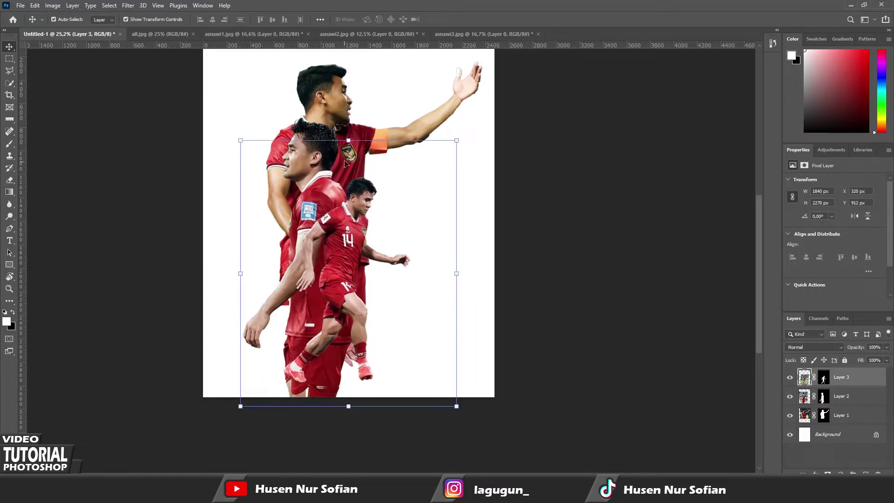
{"action": "left_click", "coordinate": [334, 95]}
{"action": "left_click", "coordinate": [820, 415]}
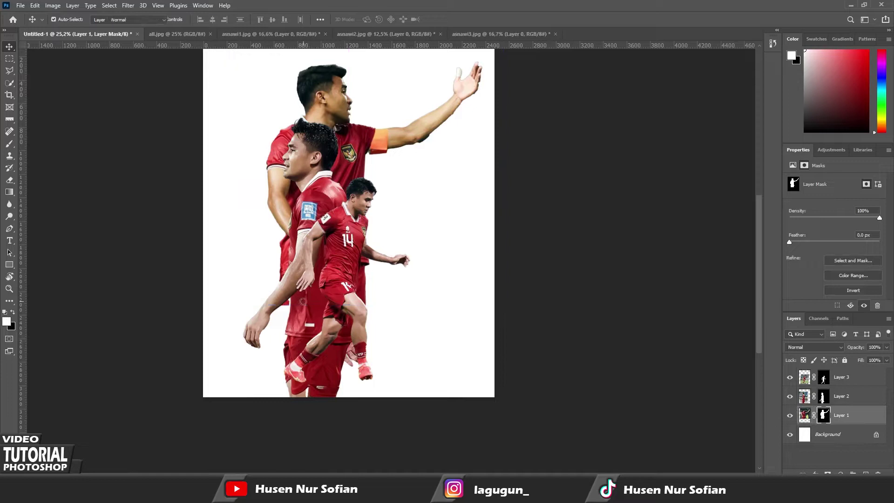
Set up a large mask brush, about 309 px and then 529 px
{"action": "key", "text": "b"}
{"action": "left_click_drag", "start_coordinate": [300, 308], "coordinate": [302, 307]}
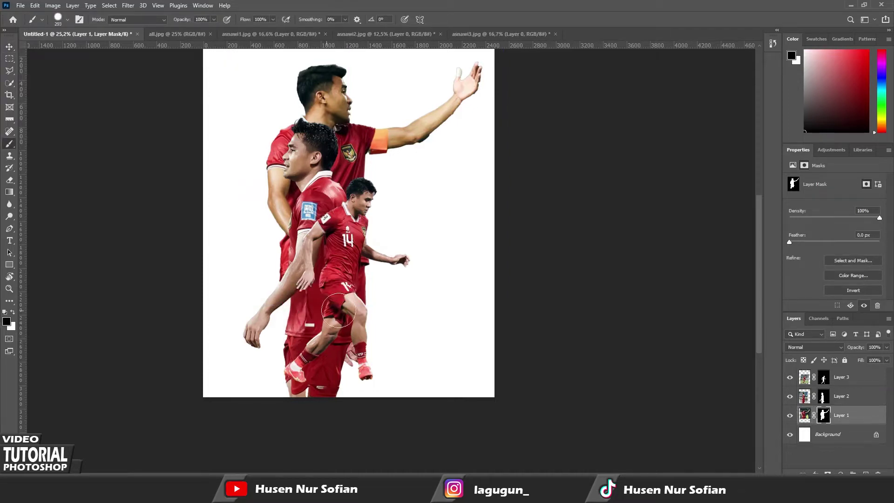
{"action": "left_click", "coordinate": [824, 396]}
{"action": "scroll", "coordinate": [347, 365], "scroll_direction": "up", "scroll_amount": 2}
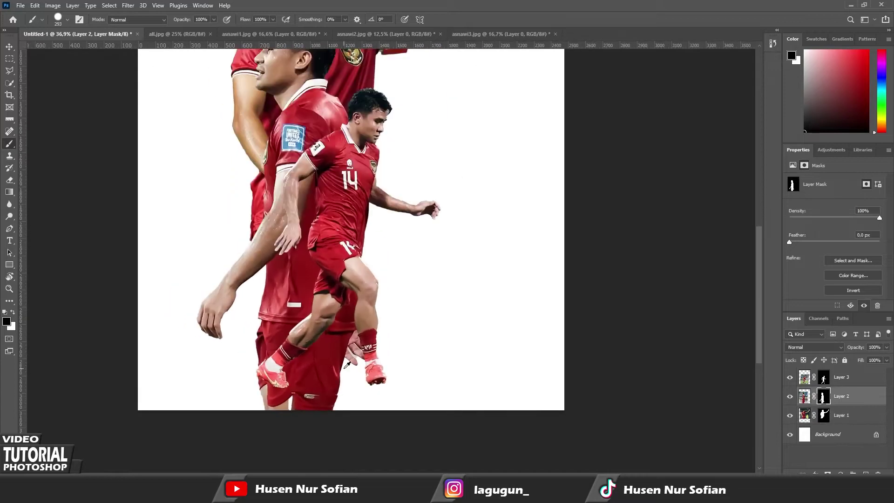
{"action": "scroll", "coordinate": [347, 365], "scroll_direction": "down", "scroll_amount": 1}
{"action": "left_click_drag", "start_coordinate": [309, 410], "coordinate": [330, 428]}
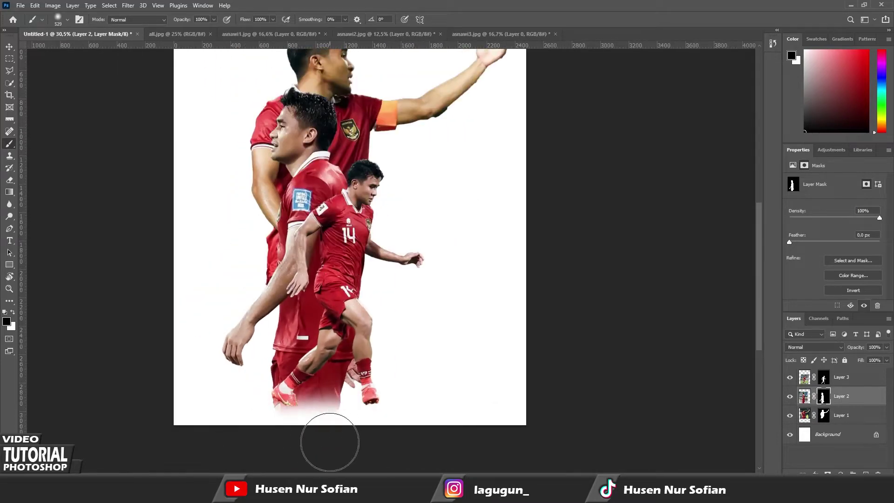
{"action": "scroll", "coordinate": [408, 151], "scroll_direction": "down", "scroll_amount": 1}
Hide the leftover fringe along the first player's raised arm on his mask
{"action": "key", "text": "v"}
{"action": "left_click", "coordinate": [459, 169]}
{"action": "scroll", "coordinate": [458, 170], "scroll_direction": "up", "scroll_amount": 3}
{"action": "scroll", "coordinate": [385, 289], "scroll_direction": "up", "scroll_amount": 2}
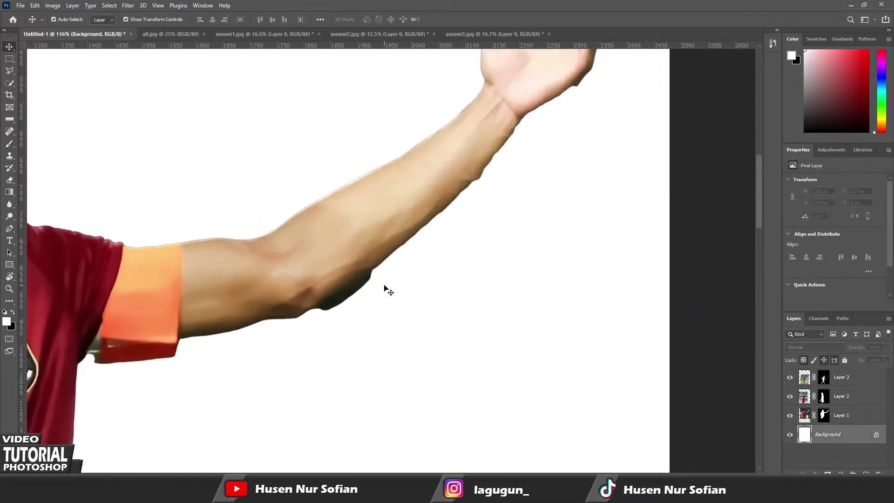
{"action": "key", "text": "b"}
{"action": "scroll", "coordinate": [340, 315], "scroll_direction": "up", "scroll_amount": 5}
{"action": "mouse_move", "coordinate": [386, 290]}
{"action": "left_mouse_down"}
{"action": "mouse_move", "coordinate": [355, 321]}
{"action": "mouse_move", "coordinate": [282, 354]}
{"action": "left_mouse_up"}
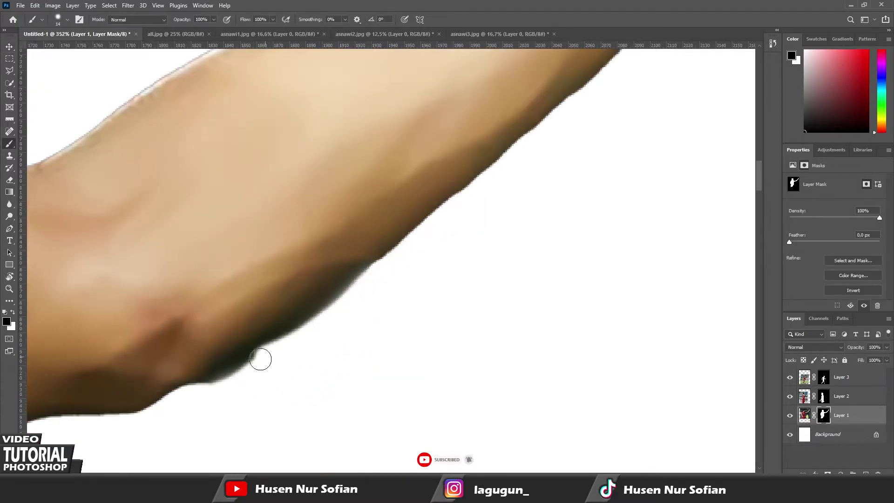
{"action": "scroll", "coordinate": [489, 185], "scroll_direction": "down", "scroll_amount": 5}
{"action": "scroll", "coordinate": [457, 303], "scroll_direction": "up", "scroll_amount": 5}
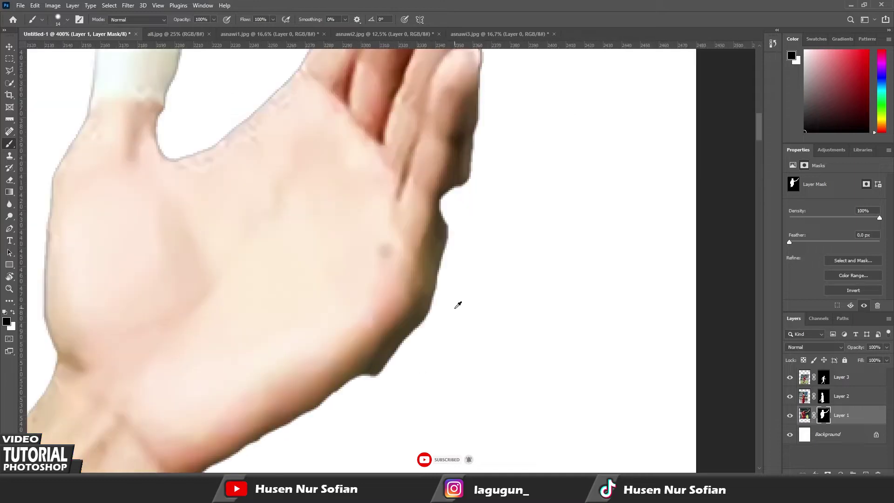
Clean up the raised hand's mask edge, then swap colours to black over white
{"action": "left_click_drag", "start_coordinate": [369, 385], "coordinate": [462, 213]}
{"action": "key", "text": "x"}
{"action": "scroll", "coordinate": [461, 247], "scroll_direction": "up", "scroll_amount": 3}
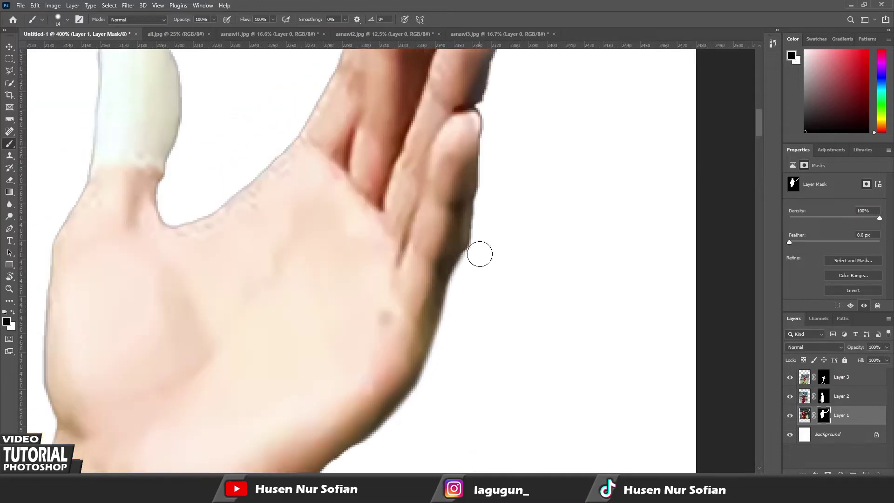
{"action": "scroll", "coordinate": [474, 250], "scroll_direction": "up", "scroll_amount": 6}
{"action": "scroll", "coordinate": [453, 164], "scroll_direction": "up", "scroll_amount": 3}
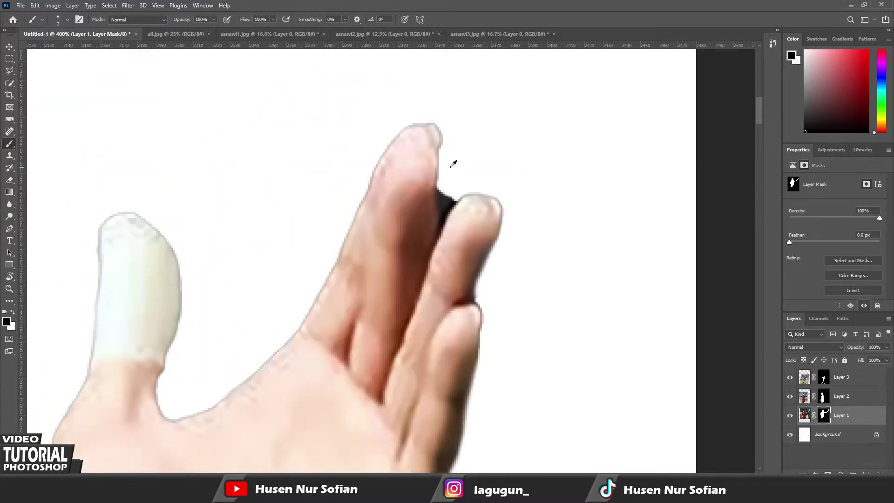
{"action": "scroll", "coordinate": [451, 201], "scroll_direction": "down", "scroll_amount": 10}
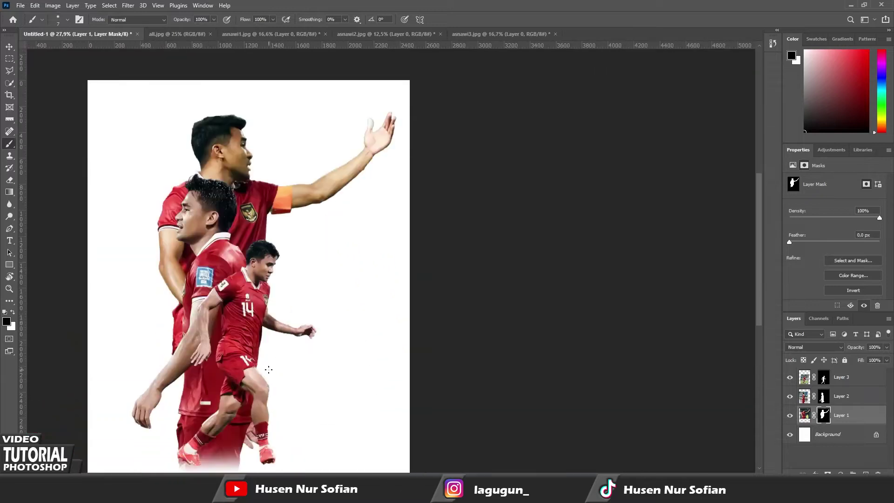
{"action": "scroll", "coordinate": [213, 350], "scroll_direction": "up", "scroll_amount": 1}
{"action": "scroll", "coordinate": [209, 354], "scroll_direction": "up", "scroll_amount": 2}
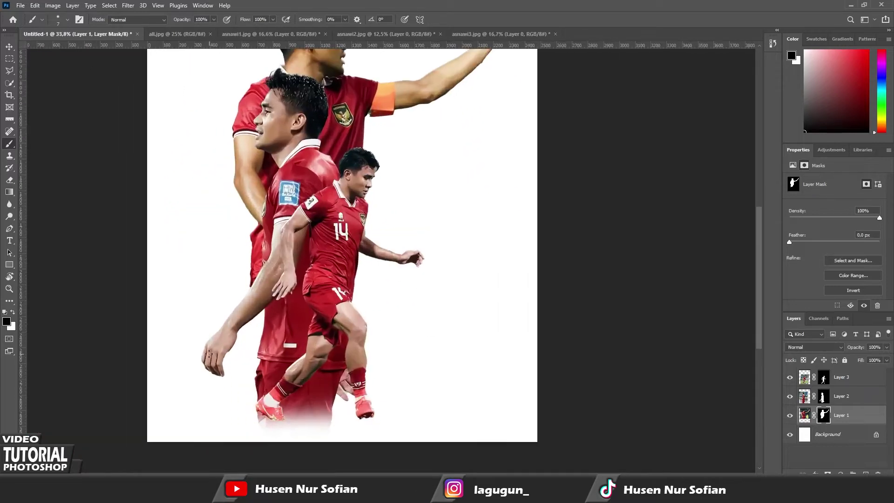
Shrink the small running player to 87% and move him lower
{"action": "left_click", "coordinate": [841, 377]}
{"action": "key", "text": "ctrl+t"}
{"action": "mouse_move", "coordinate": [481, 123]}
{"action": "left_mouse_down"}
{"action": "mouse_move", "coordinate": [337, 243]}
{"action": "mouse_move", "coordinate": [337, 234]}
{"action": "left_mouse_up"}
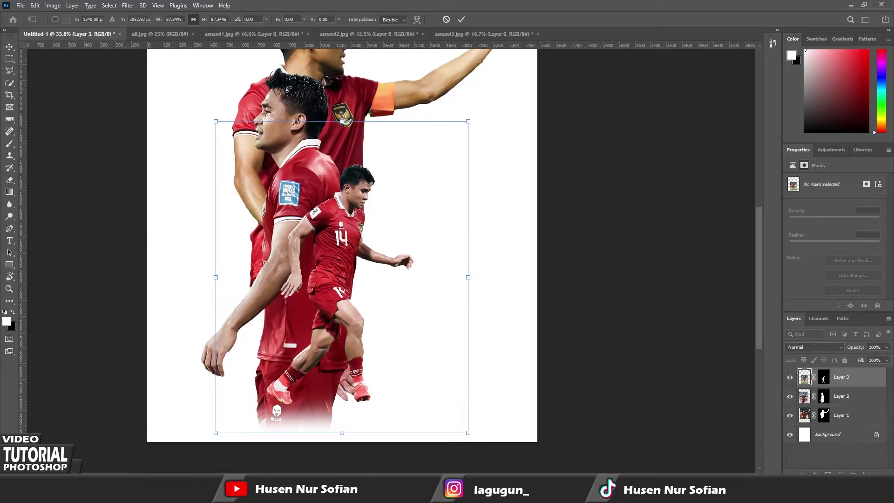
{"action": "key", "text": "Return"}
Scale down the second player and nudge him slightly right
{"action": "left_click", "coordinate": [840, 397]}
{"action": "key", "text": "ctrl+t"}
{"action": "scroll", "coordinate": [379, 342], "scroll_direction": "down", "scroll_amount": 4}
{"action": "left_click_drag", "start_coordinate": [215, 148], "coordinate": [231, 161]}
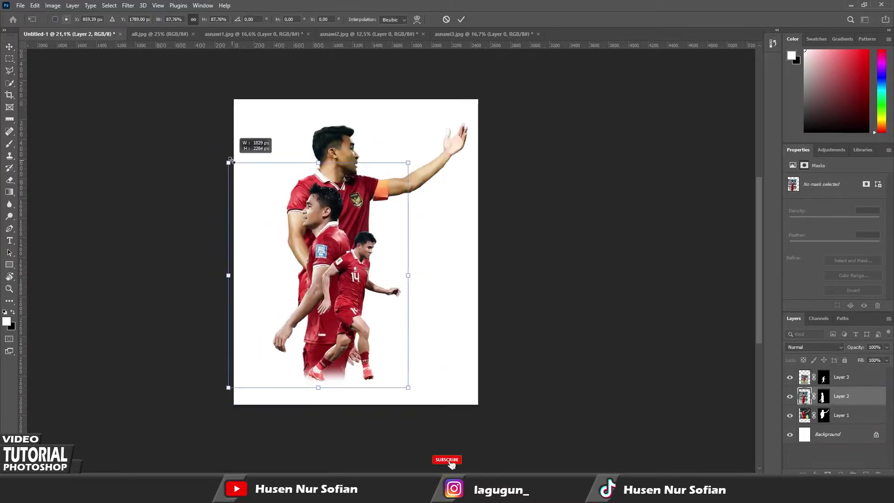
{"action": "scroll", "coordinate": [302, 208], "scroll_direction": "up", "scroll_amount": 3}
{"action": "left_click_drag", "start_coordinate": [303, 209], "coordinate": [304, 203]}
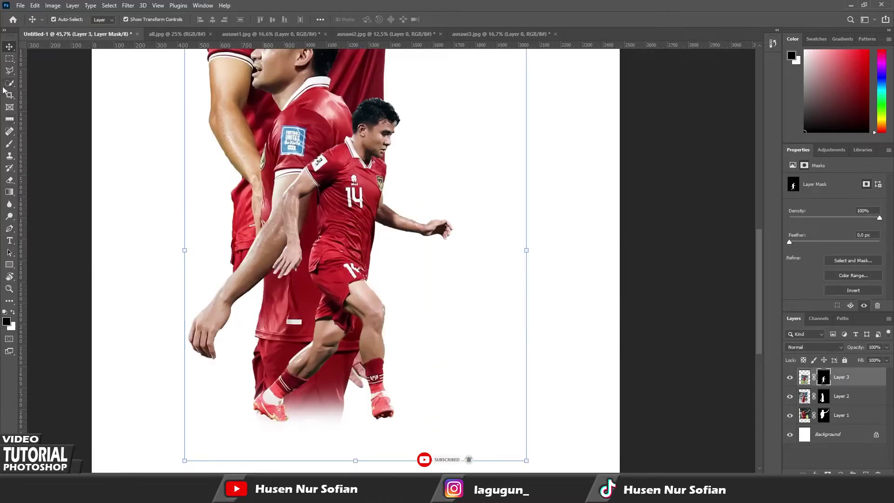
Outline the area below the feet and paint white on the mask to reveal grass
{"action": "left_click", "coordinate": [8, 72]}
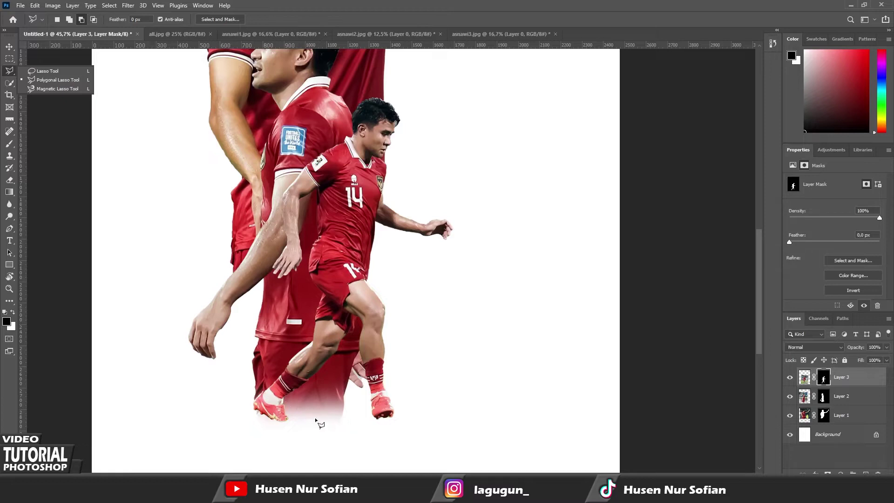
{"action": "left_click", "coordinate": [216, 406]}
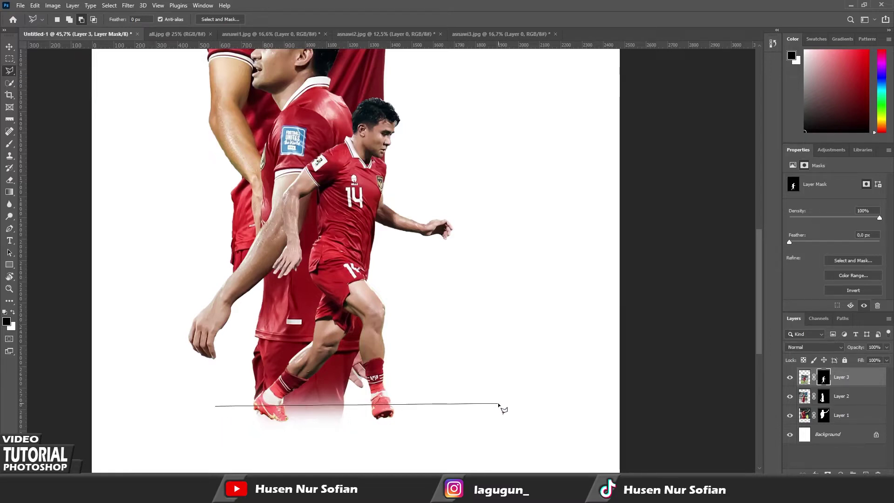
{"action": "left_click", "coordinate": [216, 407]}
{"action": "key", "text": "b"}
{"action": "key", "text": "x"}
{"action": "mouse_move", "coordinate": [419, 426]}
{"action": "left_mouse_down"}
{"action": "mouse_move", "coordinate": [389, 417]}
{"action": "mouse_move", "coordinate": [223, 419]}
{"action": "mouse_move", "coordinate": [437, 443]}
{"action": "left_mouse_up"}
{"action": "key", "text": "ctrl+d"}
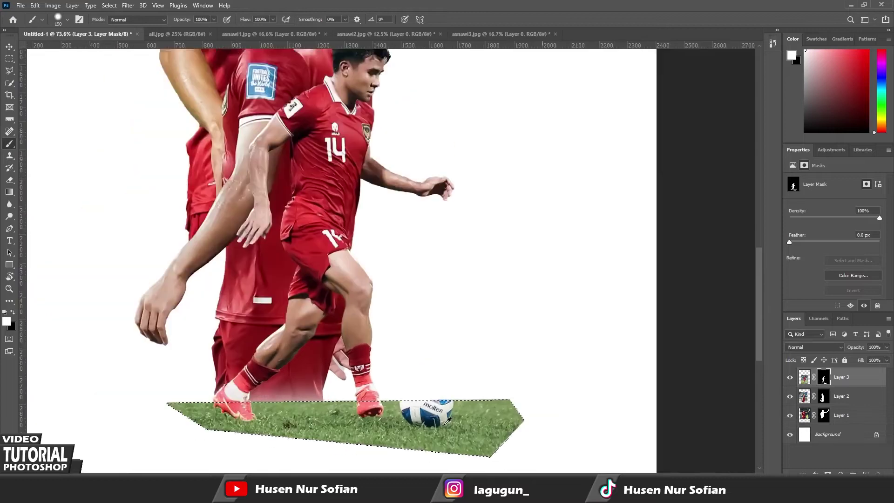
Restore the top of the ball, then remove its green fringe with a fine black brush
{"action": "scroll", "coordinate": [465, 429], "scroll_direction": "up", "scroll_amount": 5}
{"action": "left_click_drag", "start_coordinate": [389, 379], "coordinate": [397, 340]}
{"action": "scroll", "coordinate": [509, 349], "scroll_direction": "up", "scroll_amount": 5}
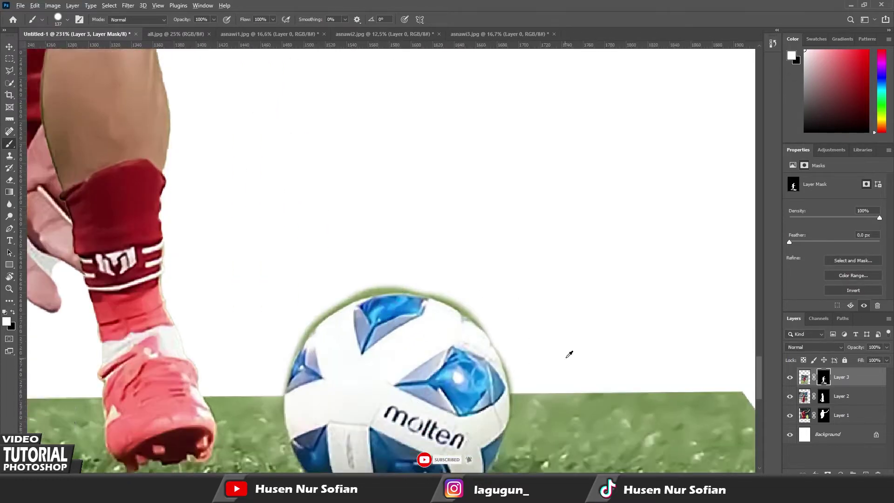
{"action": "left_click_drag", "start_coordinate": [561, 343], "coordinate": [473, 324]}
{"action": "key", "text": "x"}
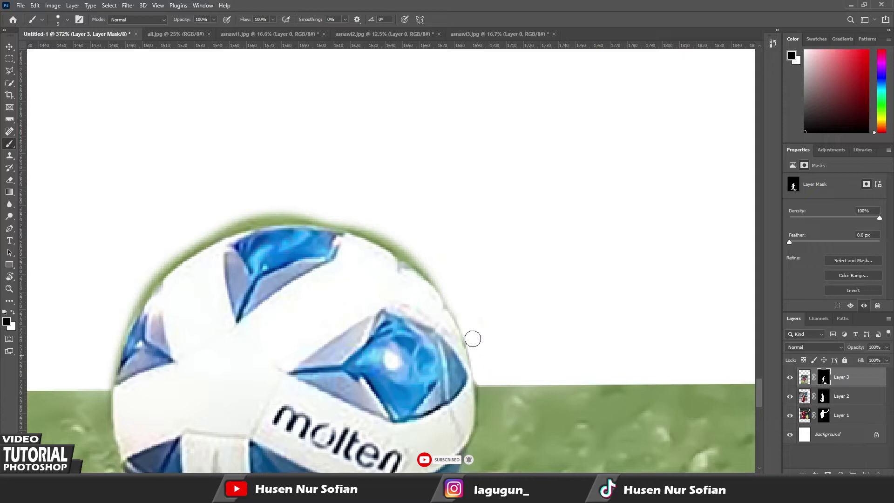
{"action": "mouse_move", "coordinate": [438, 277]}
{"action": "left_mouse_down"}
{"action": "mouse_move", "coordinate": [347, 223]}
{"action": "mouse_move", "coordinate": [244, 218]}
{"action": "left_mouse_up"}
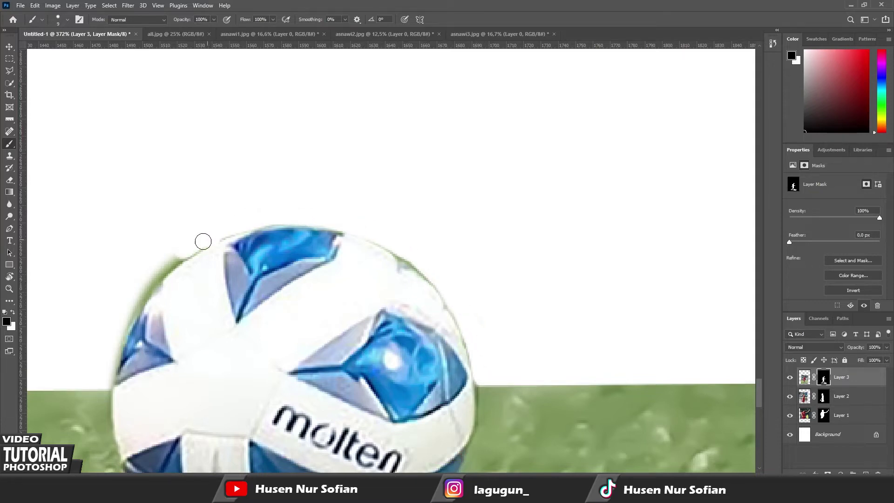
{"action": "left_click_drag", "start_coordinate": [203, 241], "coordinate": [161, 270]}
Return to the Move tool and unlock the background into a normal layer
{"action": "scroll", "coordinate": [167, 254], "scroll_direction": "down", "scroll_amount": 2}
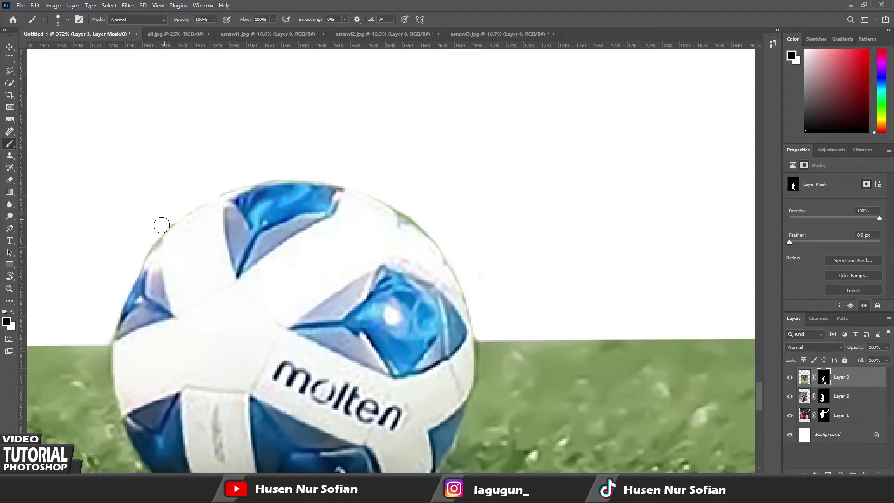
{"action": "scroll", "coordinate": [279, 261], "scroll_direction": "down", "scroll_amount": 5}
{"action": "scroll", "coordinate": [461, 297], "scroll_direction": "down", "scroll_amount": 3}
{"action": "key", "text": "v"}
{"action": "key", "text": "x"}
{"action": "left_click", "coordinate": [461, 297]}
{"action": "double_click", "coordinate": [877, 436]}
Choose the first brush from Free Smoke Photoshop Brushes 1, painting in black
{"action": "key", "text": "Escape"}
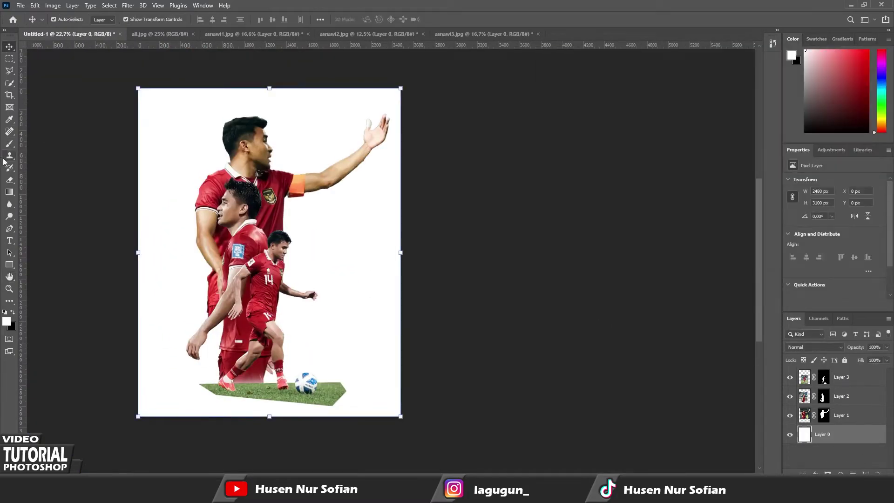
{"action": "right_click", "coordinate": [10, 143]}
{"action": "left_click", "coordinate": [52, 144]}
{"action": "key", "text": "x"}
{"action": "right_click", "coordinate": [331, 236]}
{"action": "scroll", "coordinate": [409, 358], "scroll_direction": "down", "scroll_amount": 3}
{"action": "left_click", "coordinate": [341, 345]}
{"action": "left_click", "coordinate": [389, 361]}
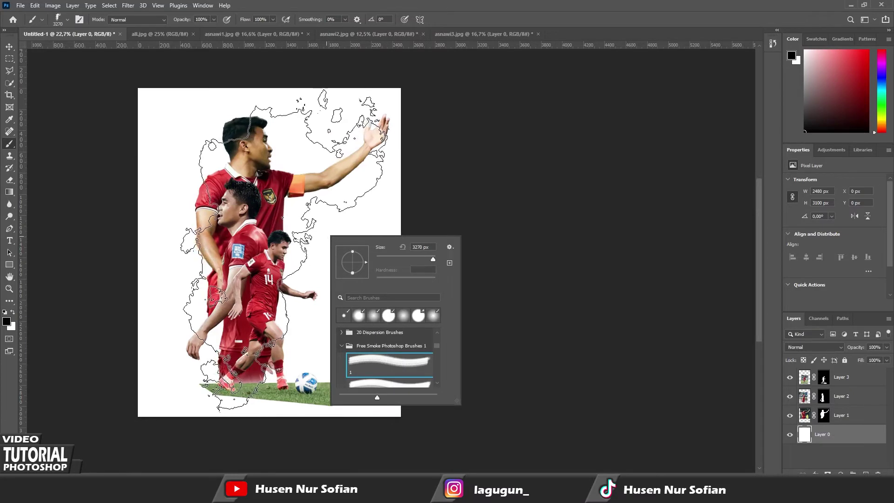
{"action": "key", "text": "Escape"}
Stamp black smoke at varied angles on the right, lower, left and upper areas
{"action": "left_click", "coordinate": [410, 251]}
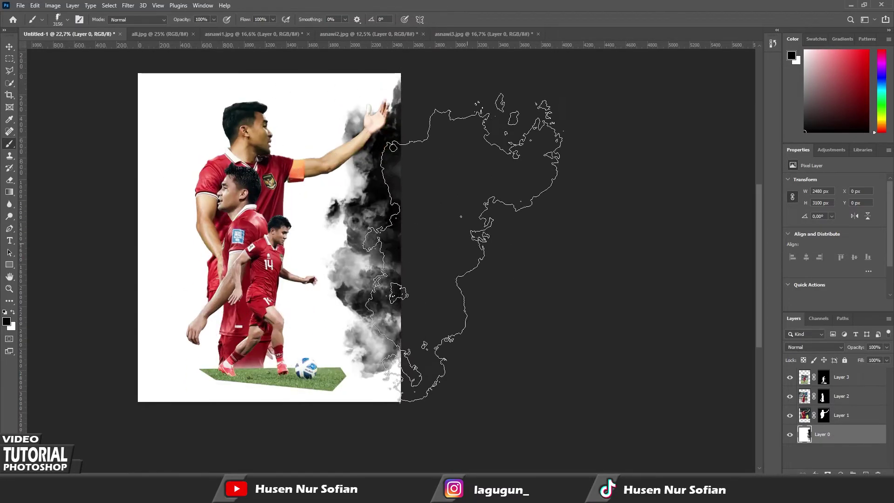
{"action": "right_click", "coordinate": [350, 278]}
{"action": "left_click_drag", "start_coordinate": [383, 321], "coordinate": [350, 364]}
{"action": "left_click", "coordinate": [328, 311]}
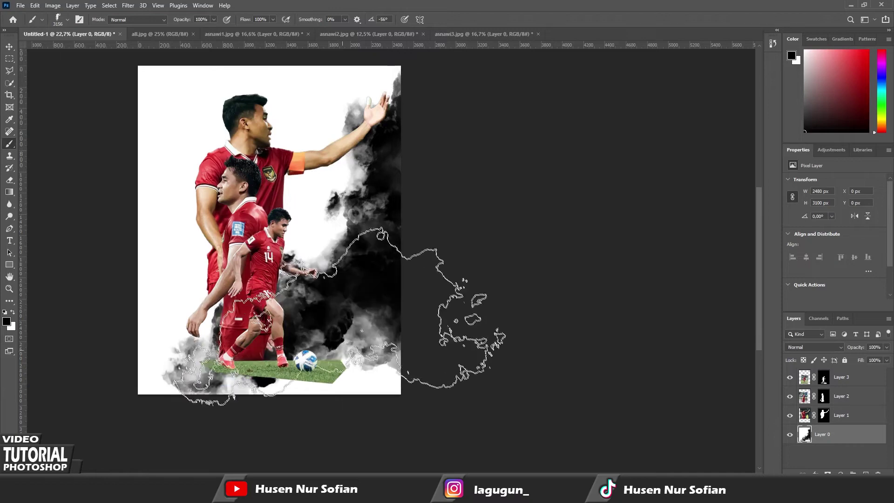
{"action": "right_click", "coordinate": [333, 311]}
{"action": "left_click_drag", "start_coordinate": [363, 332], "coordinate": [368, 318]}
{"action": "left_click", "coordinate": [168, 223]}
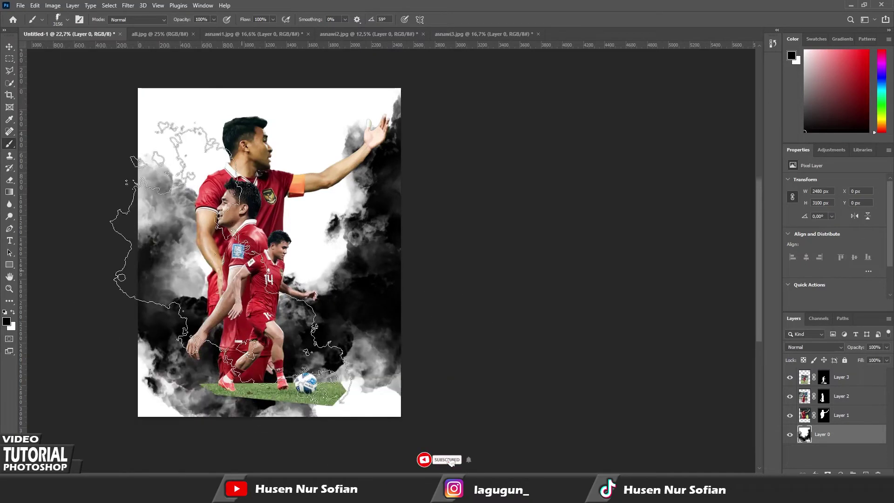
{"action": "right_click", "coordinate": [245, 250]}
{"action": "left_click_drag", "start_coordinate": [273, 266], "coordinate": [262, 285]}
{"action": "left_click", "coordinate": [321, 84]}
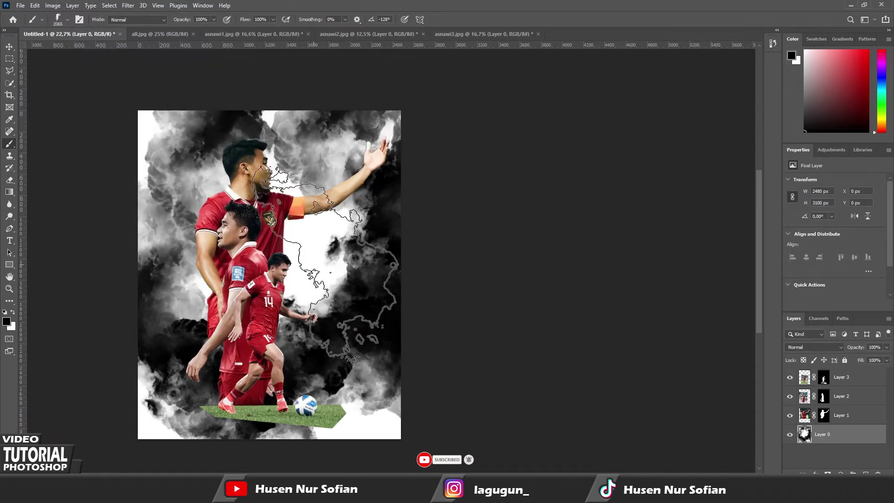
{"action": "key", "text": "v"}
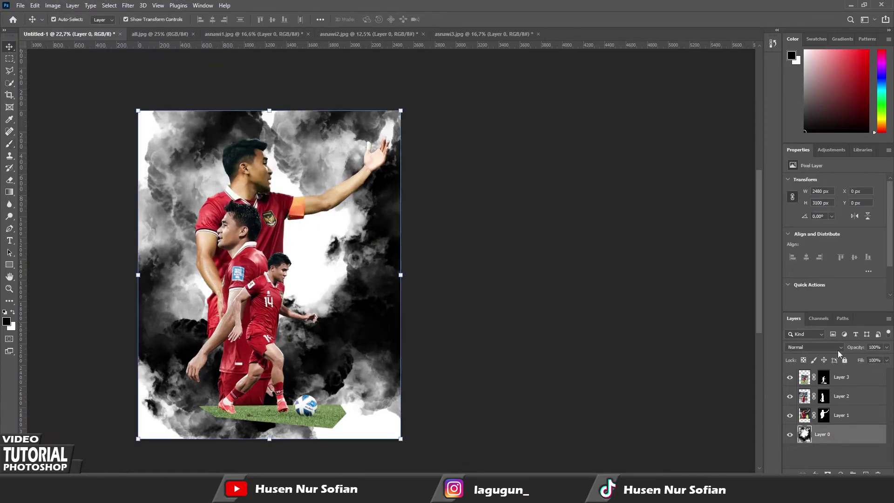
Add a white (ffffff) Solid Color fill layer beneath the smoke layer
{"action": "left_click", "coordinate": [837, 348]}
{"action": "left_click", "coordinate": [812, 285]}
{"action": "left_click", "coordinate": [840, 473]}
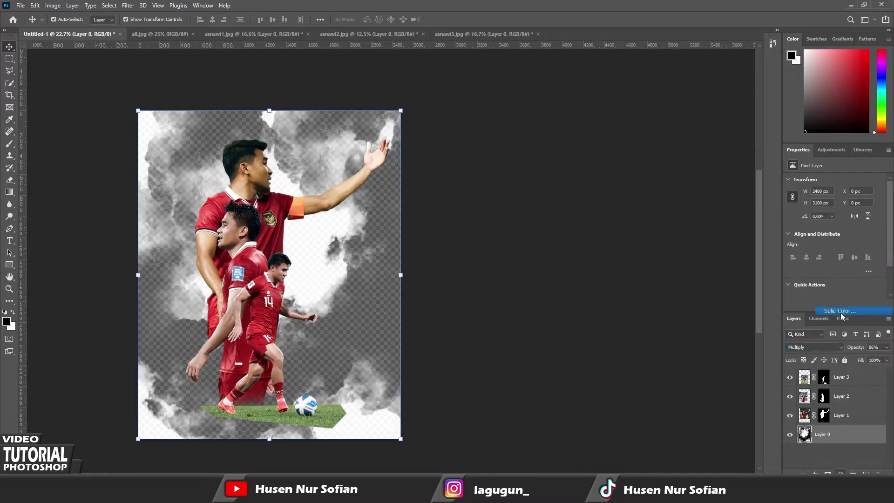
{"action": "left_click", "coordinate": [838, 282]}
{"action": "type", "text": "ffffff"}
{"action": "key", "text": "Return"}
{"action": "left_click_drag", "start_coordinate": [822, 454], "coordinate": [822, 431]}
Keep the smoke layer on Normal blending and convert Color Fill 1 to a smart object
{"action": "left_click", "coordinate": [815, 348]}
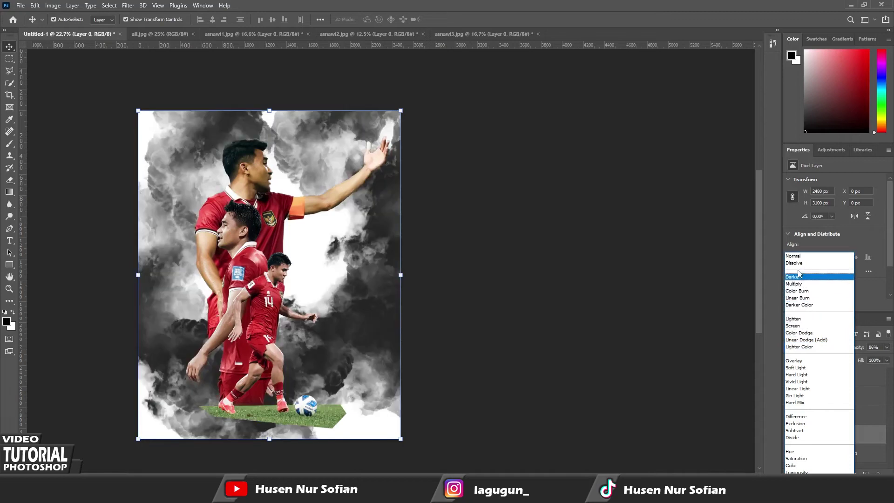
{"action": "left_click", "coordinate": [797, 255]}
{"action": "left_click", "coordinate": [857, 455]}
{"action": "right_click", "coordinate": [857, 456]}
{"action": "left_click", "coordinate": [834, 181]}
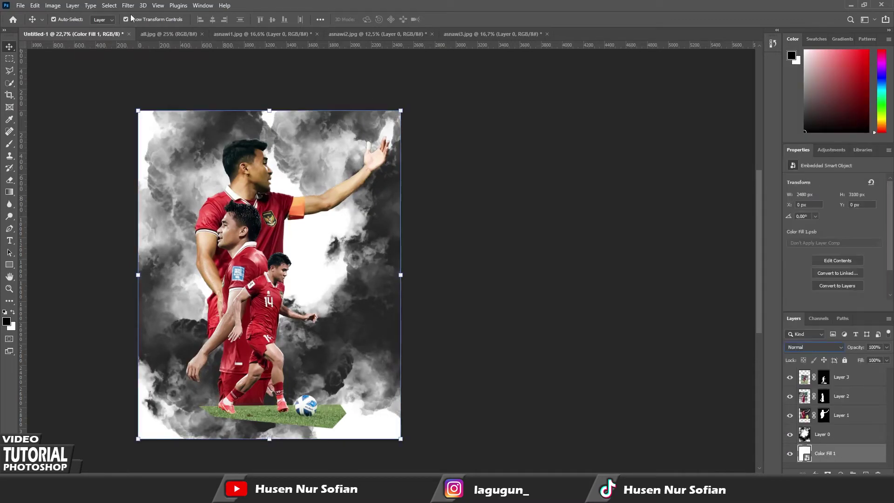
Apply a Camera Raw vignette to darken the white fill's edges
{"action": "left_click", "coordinate": [128, 5]}
{"action": "left_click", "coordinate": [154, 74]}
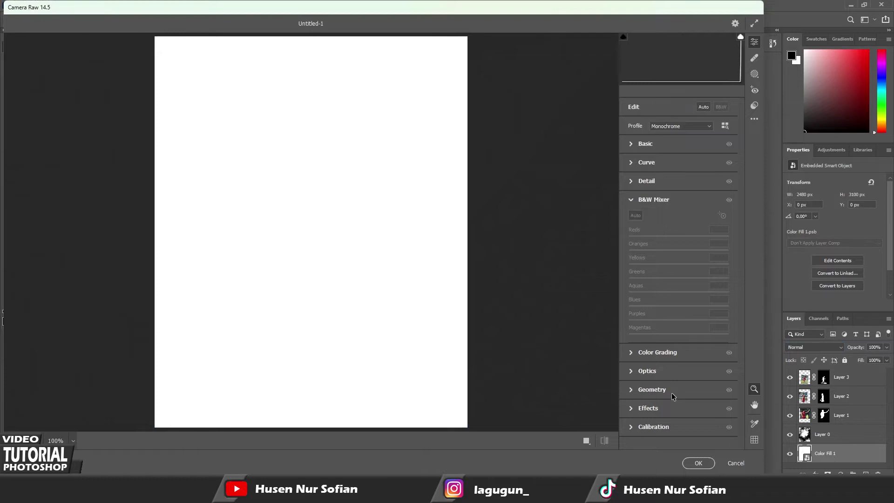
{"action": "left_click", "coordinate": [670, 408]}
{"action": "left_click_drag", "start_coordinate": [678, 315], "coordinate": [656, 315]}
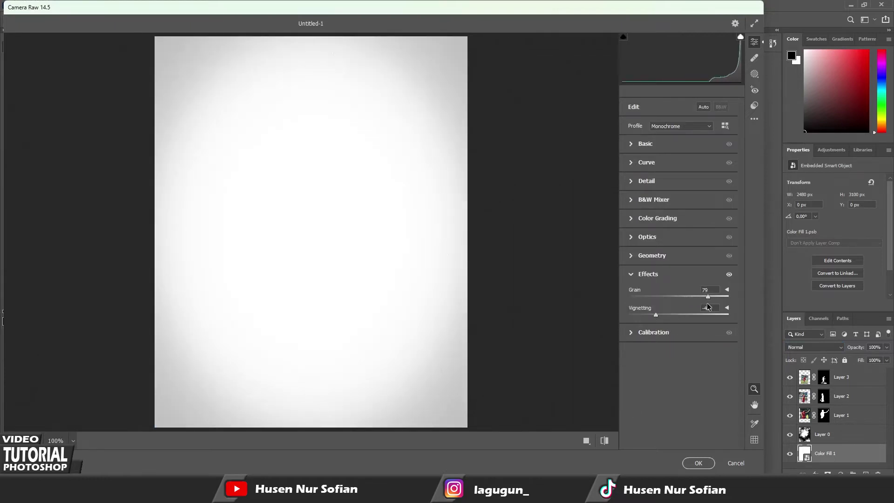
{"action": "left_click", "coordinate": [694, 462]}
Set smoke Layer 0 to 50% opacity and 60% fill
{"action": "left_click", "coordinate": [862, 438]}
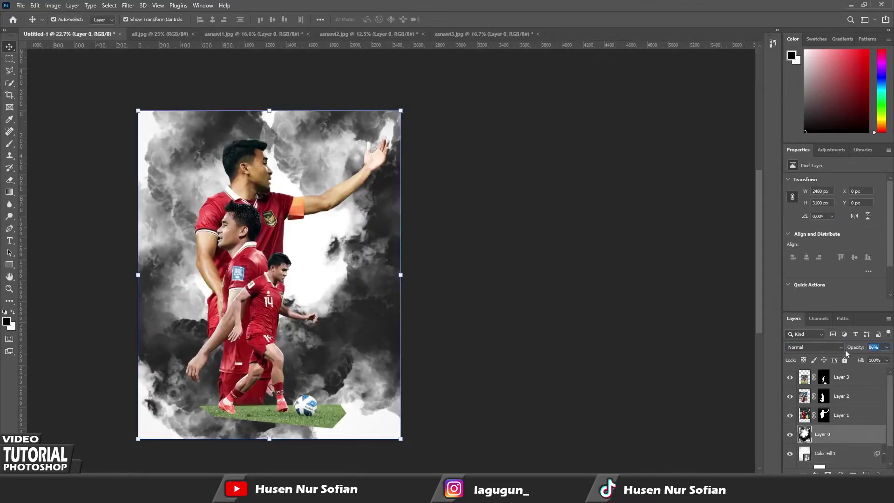
{"action": "type", "text": "50"}
{"action": "key", "text": "Tab"}
{"action": "type", "text": "60"}
{"action": "key", "text": "Return"}
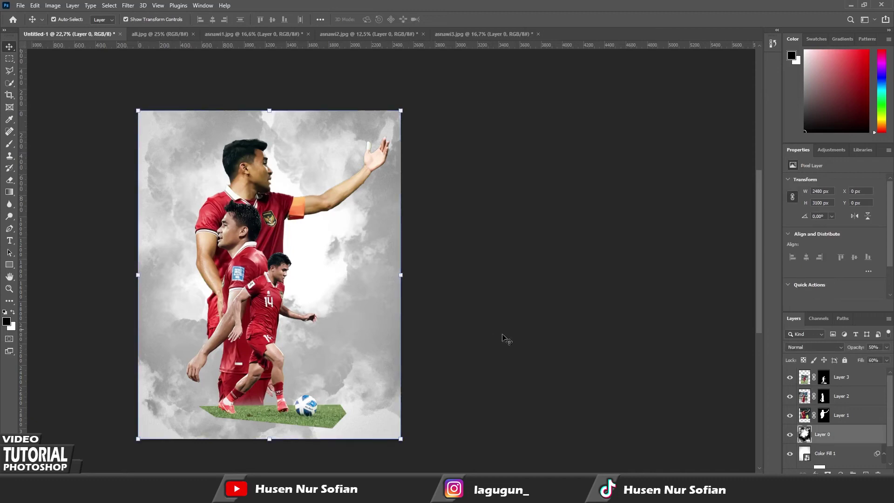
Duplicate the smoke layer and shrink the copy toward the centre
{"action": "key", "text": "ctrl+j"}
{"action": "left_click_drag", "start_coordinate": [401, 111], "coordinate": [385, 129]}
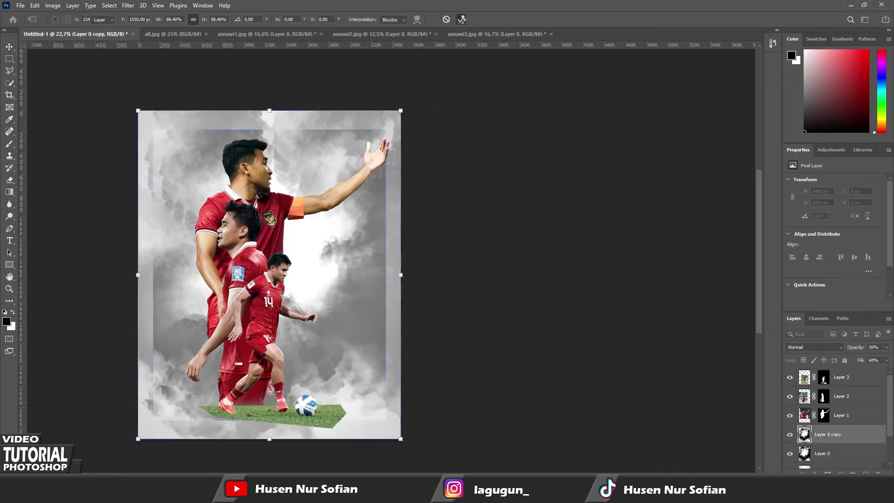
{"action": "key", "text": "Return"}
{"action": "scroll", "coordinate": [359, 320], "scroll_direction": "up", "scroll_amount": 3}
Switch to the Brush tool and adjust its preset size
{"action": "key", "text": "b"}
{"action": "right_click", "coordinate": [381, 293]}
{"action": "key", "text": "Escape"}
{"action": "scroll", "coordinate": [326, 233], "scroll_direction": "up", "scroll_amount": 3}
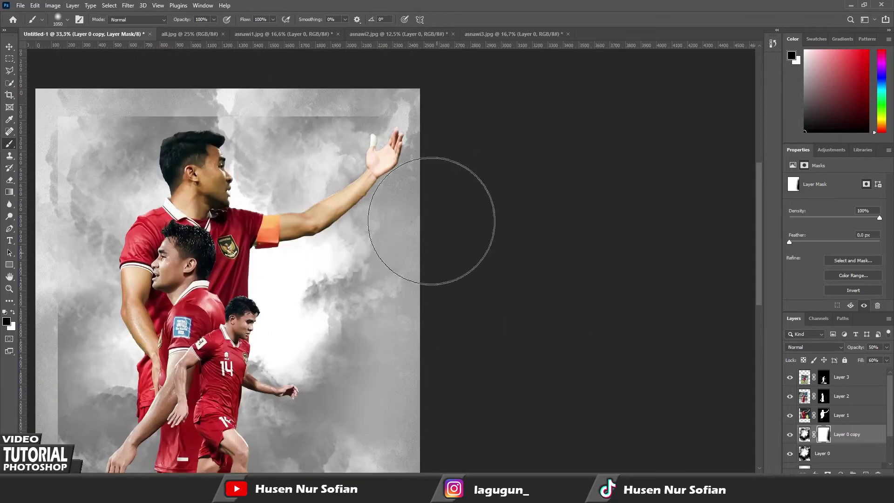
{"action": "scroll", "coordinate": [81, 186], "scroll_direction": "down", "scroll_amount": 2}
{"action": "scroll", "coordinate": [279, 349], "scroll_direction": "down", "scroll_amount": 1}
{"action": "scroll", "coordinate": [445, 419], "scroll_direction": "down", "scroll_amount": 1}
Add a clipped Hue/Saturation layer, colorized with Hue shifted to 0 for a reddish-pink tint
{"action": "left_click", "coordinate": [831, 149]}
{"action": "left_click", "coordinate": [828, 259]}
{"action": "key", "text": "ctrl+alt+g"}
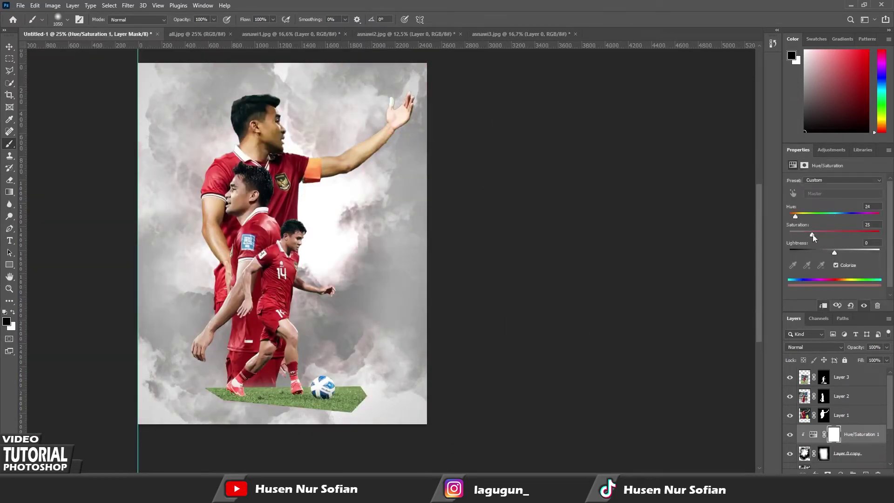
{"action": "left_click_drag", "start_coordinate": [845, 235], "coordinate": [844, 235]}
{"action": "left_click_drag", "start_coordinate": [796, 216], "coordinate": [782, 216]}
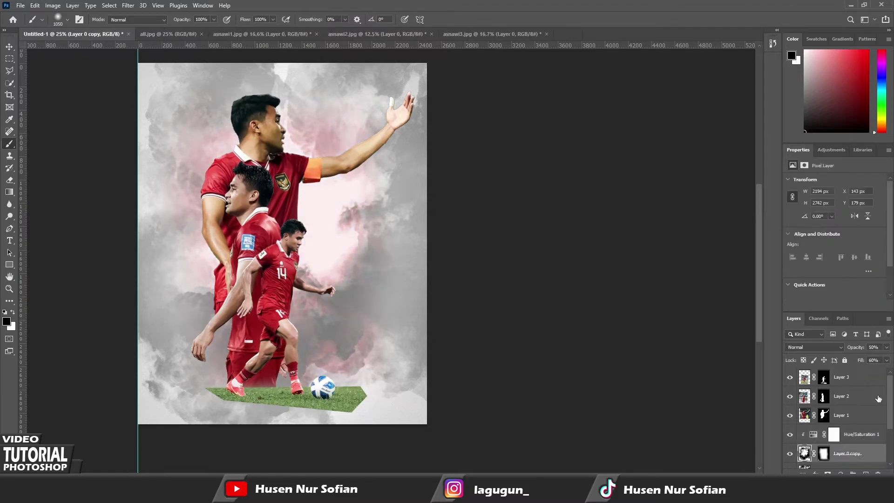
{"action": "scroll", "coordinate": [838, 419], "scroll_direction": "down", "scroll_amount": 2}
Add a layer mask to Layer 0 and enlarge the brush to about 2033 px
{"action": "left_click", "coordinate": [857, 436]}
{"action": "key", "text": "ctrl+shift+m"}
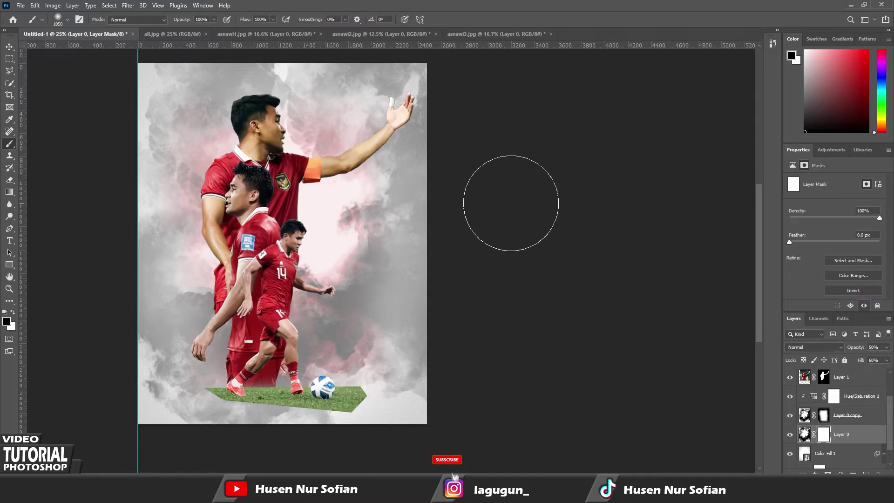
{"action": "scroll", "coordinate": [503, 261], "scroll_direction": "down", "scroll_amount": 2}
{"action": "scroll", "coordinate": [151, 344], "scroll_direction": "up", "scroll_amount": 2}
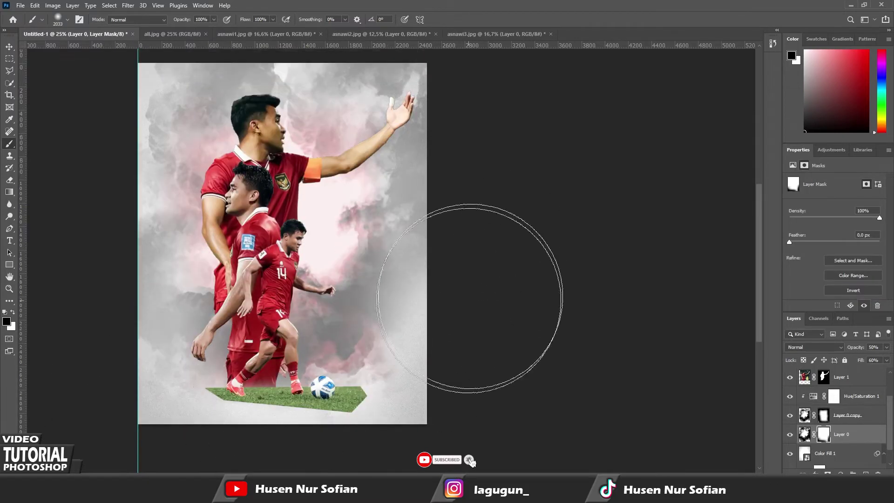
{"action": "key", "text": "bracketright"}
{"action": "key", "text": "bracketright"}
{"action": "key", "text": "bracketright"}
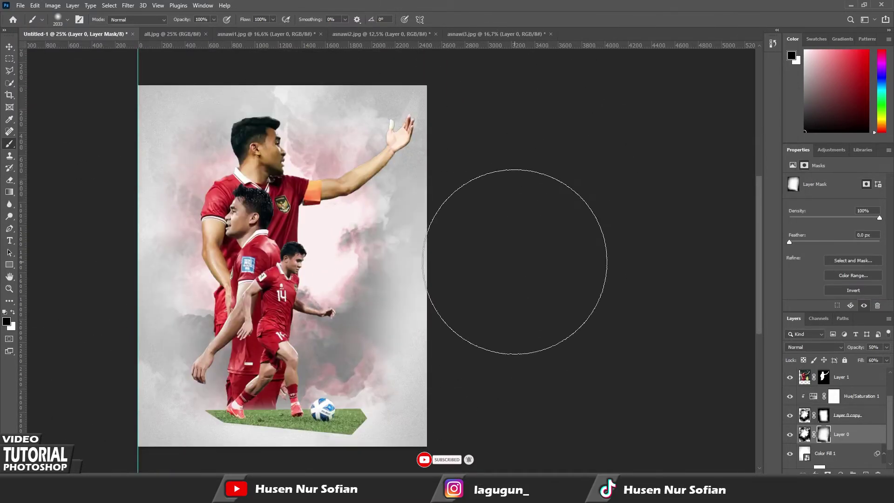
{"action": "scroll", "coordinate": [393, 243], "scroll_direction": "up", "scroll_amount": 1}
{"action": "scroll", "coordinate": [393, 243], "scroll_direction": "left", "scroll_amount": 1}
{"action": "left_click", "coordinate": [847, 436]}
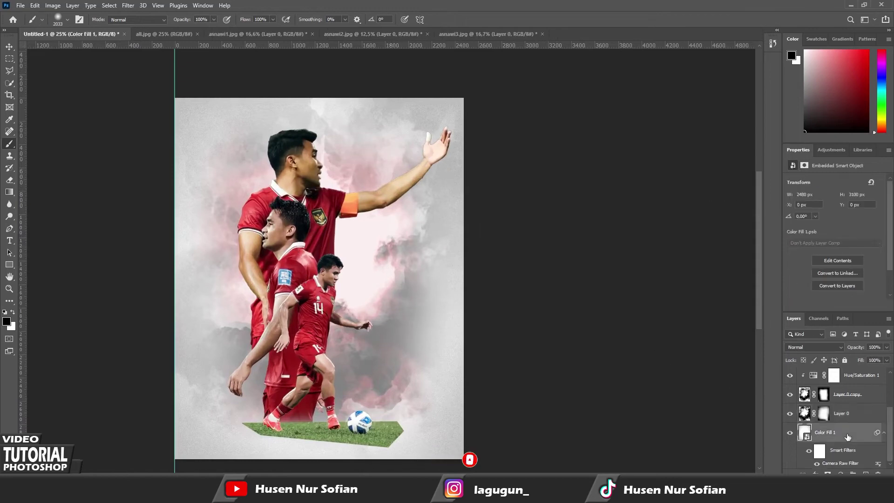
Bring the all.jpg team photo onto the poster, scaled to about half and moved over the players
{"action": "left_click", "coordinate": [154, 34]}
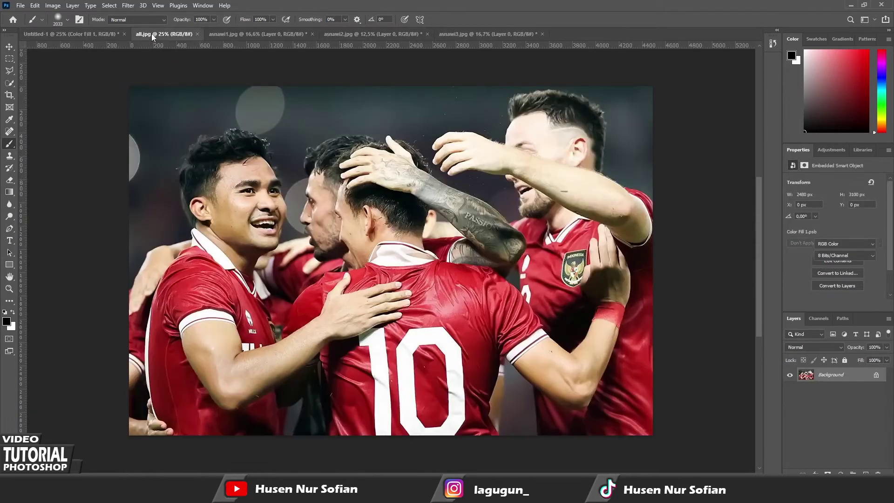
{"action": "key", "text": "v"}
{"action": "left_click_drag", "start_coordinate": [326, 209], "coordinate": [317, 252]}
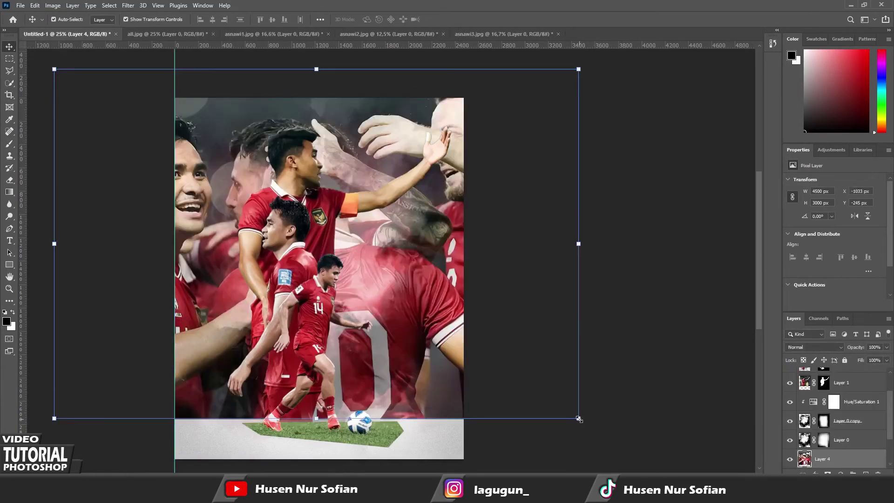
{"action": "left_click_drag", "start_coordinate": [578, 465], "coordinate": [498, 326]}
{"action": "left_click_drag", "start_coordinate": [468, 300], "coordinate": [386, 233]}
{"action": "key", "text": "Return"}
Set the team photo to Overlay with Opacity 70 and Fill 60, then brush its mask
{"action": "left_click", "coordinate": [815, 347]}
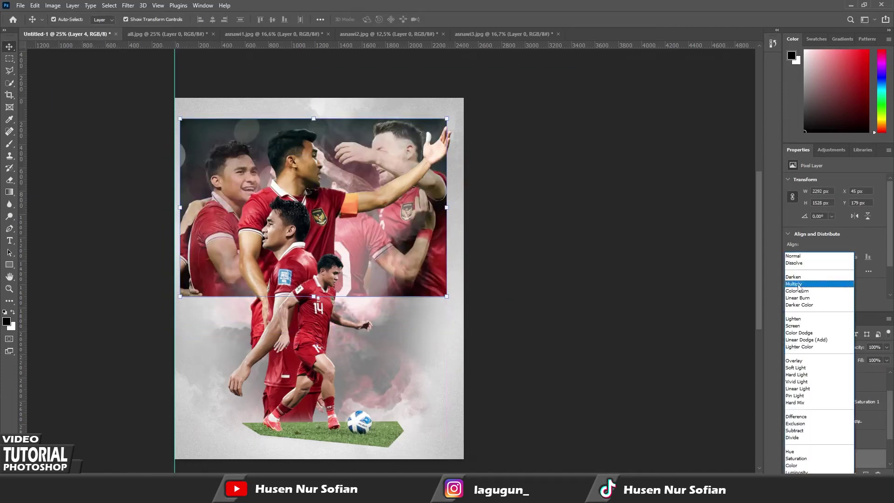
{"action": "left_click", "coordinate": [799, 362]}
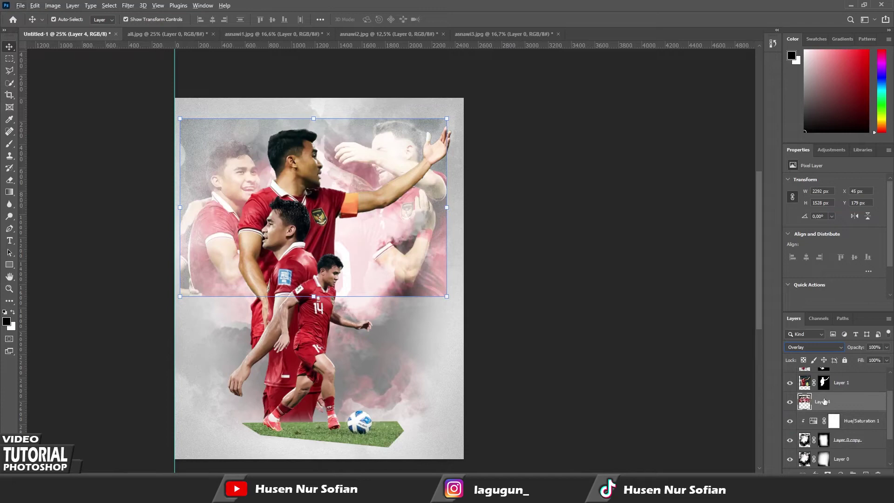
{"action": "type", "text": "70"}
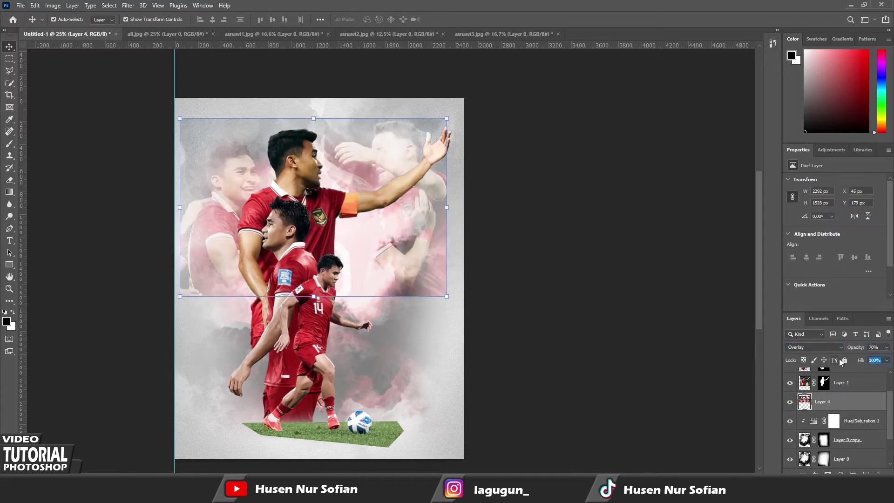
{"action": "type", "text": "60"}
{"action": "left_click", "coordinate": [827, 473]}
{"action": "key", "text": "b"}
{"action": "scroll", "coordinate": [334, 139], "scroll_direction": "up", "scroll_amount": 1}
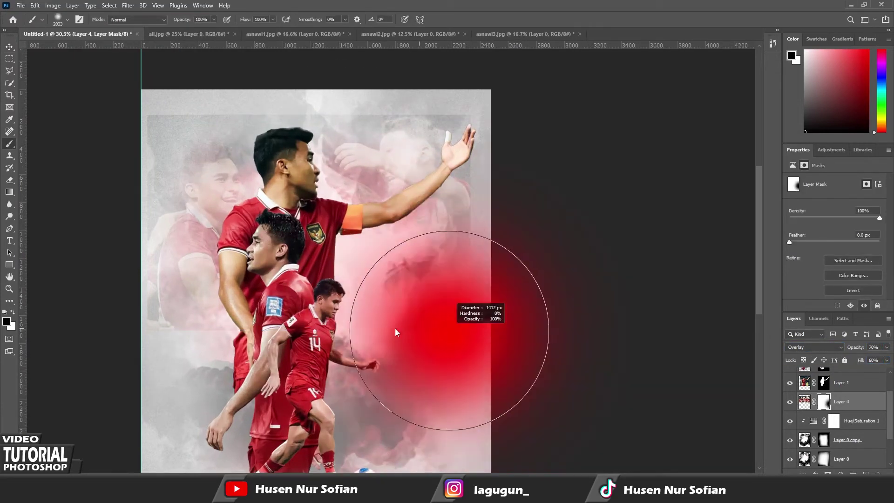
{"action": "scroll", "coordinate": [210, 139], "scroll_direction": "up", "scroll_amount": 2}
{"action": "scroll", "coordinate": [389, 109], "scroll_direction": "up", "scroll_amount": 1}
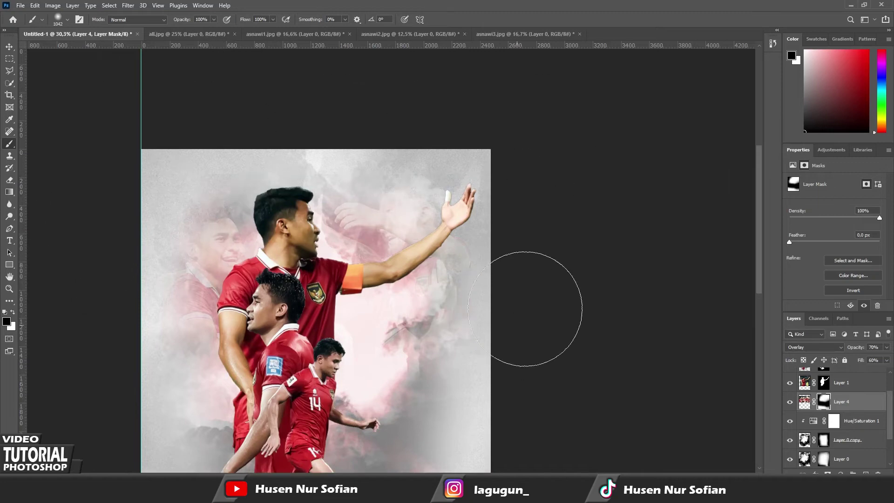
{"action": "scroll", "coordinate": [369, 279], "scroll_direction": "down", "scroll_amount": 1}
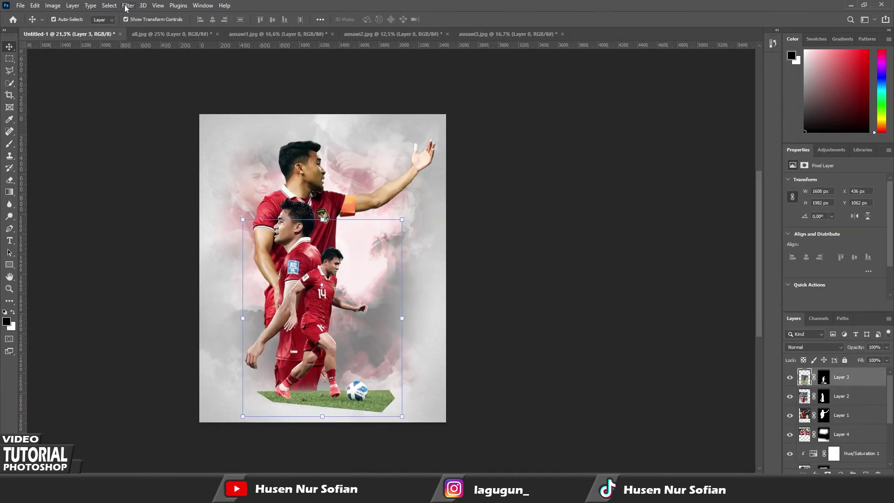
Apply Topaz Adjust to the Layer 3, Layer 2 and Layer 1 player cut-outs
{"action": "left_click", "coordinate": [126, 6]}
{"action": "mouse_move", "coordinate": [178, 218]}
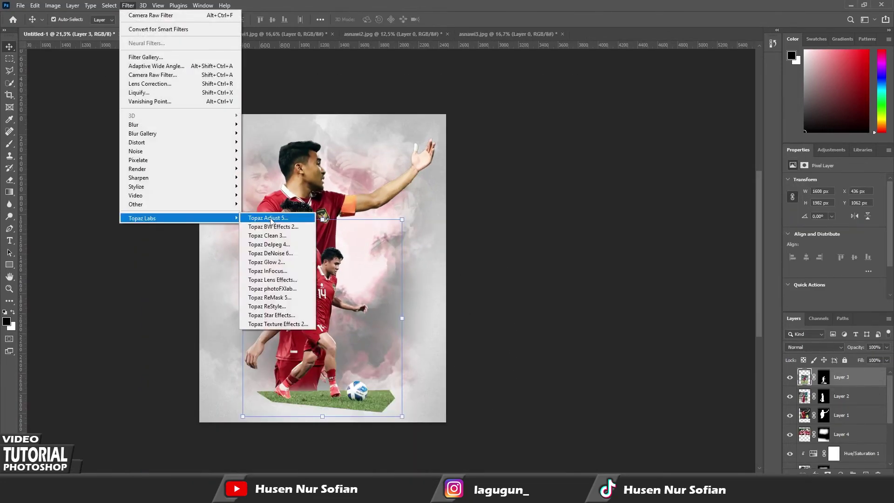
{"action": "left_click", "coordinate": [278, 220]}
{"action": "left_click", "coordinate": [444, 313]}
{"action": "left_click", "coordinate": [799, 392]}
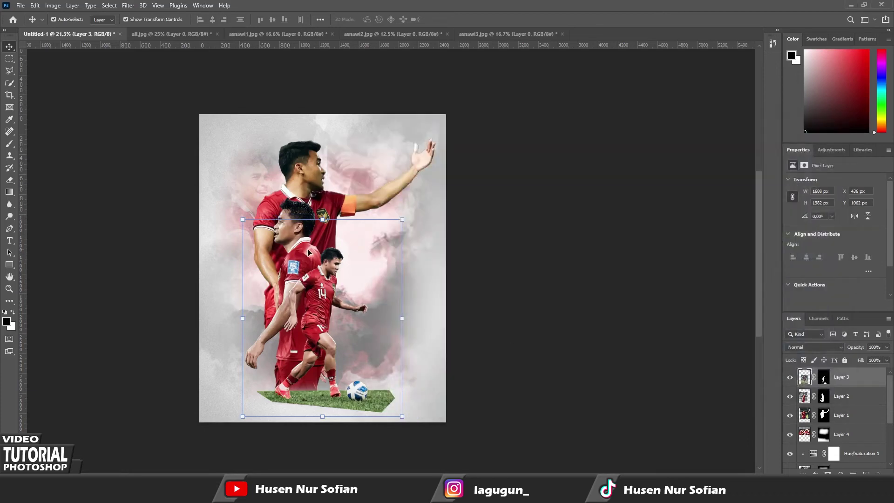
{"action": "left_click", "coordinate": [838, 396]}
{"action": "left_click", "coordinate": [126, 5]}
{"action": "left_click", "coordinate": [277, 221]}
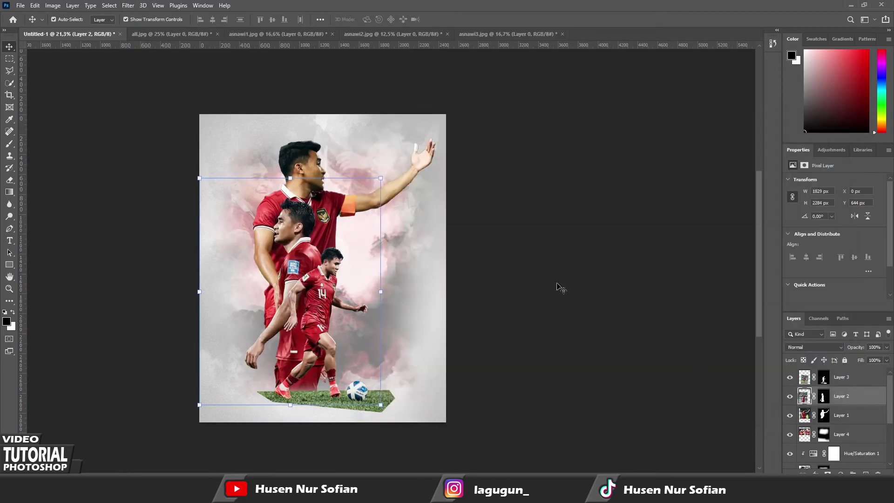
{"action": "left_click", "coordinate": [128, 5]}
{"action": "left_click", "coordinate": [278, 220]}
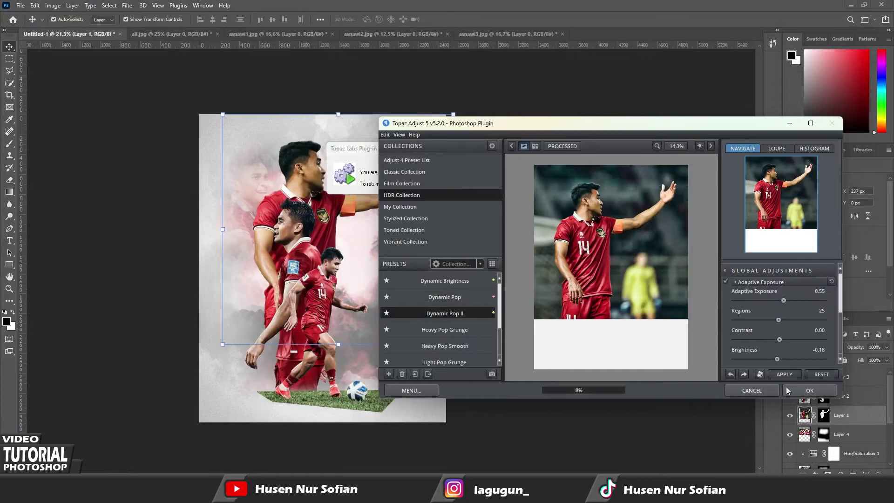
Type the ASNAWI title in Anton near the top of the poster
{"action": "key", "text": "t"}
{"action": "left_click", "coordinate": [261, 145]}
{"action": "type", "text": "ASN"}
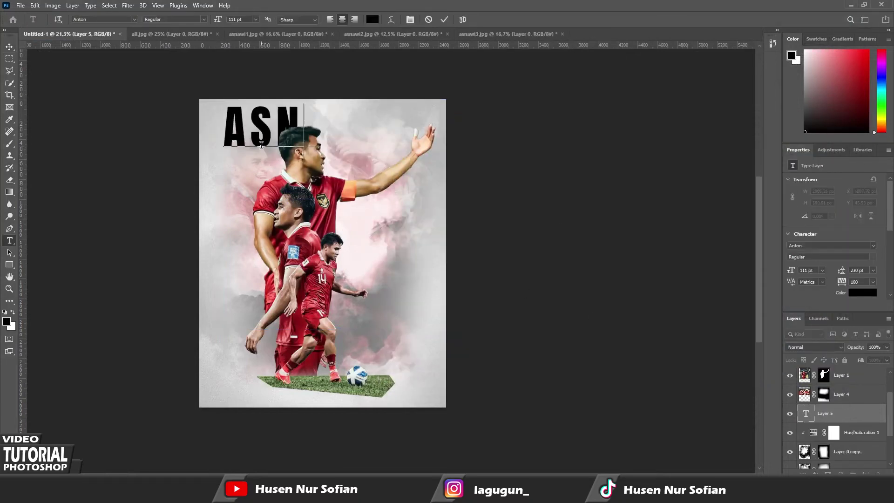
Centre the ASNAWI title across the top and add a layer mask to it
{"action": "left_click", "coordinate": [9, 47]}
{"action": "left_click_drag", "start_coordinate": [252, 120], "coordinate": [305, 130]}
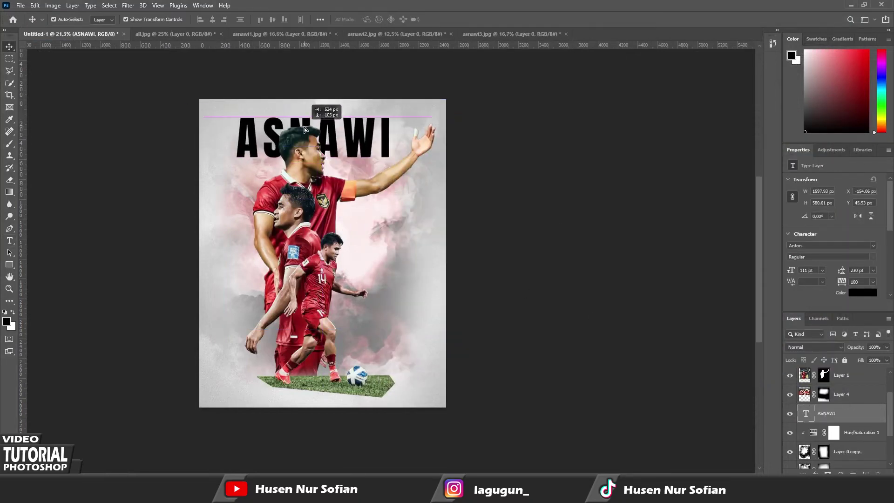
{"action": "left_click", "coordinate": [559, 178]}
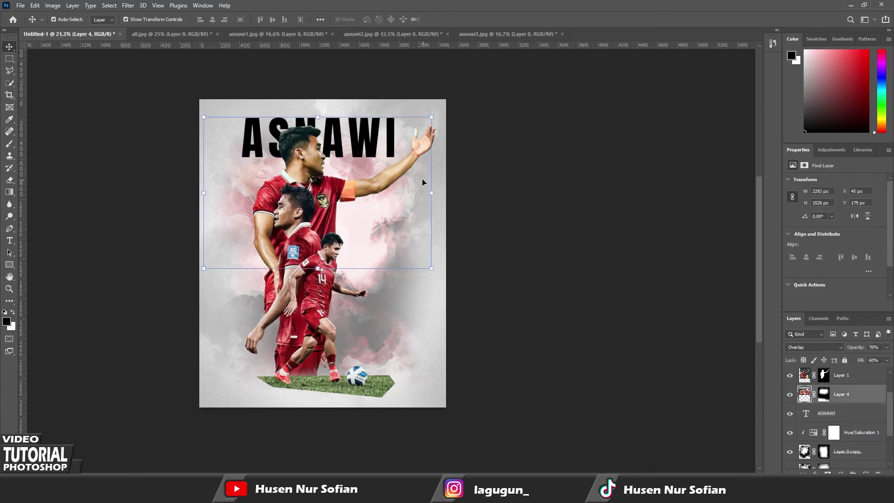
{"action": "left_click", "coordinate": [845, 413]}
{"action": "left_click", "coordinate": [829, 473]}
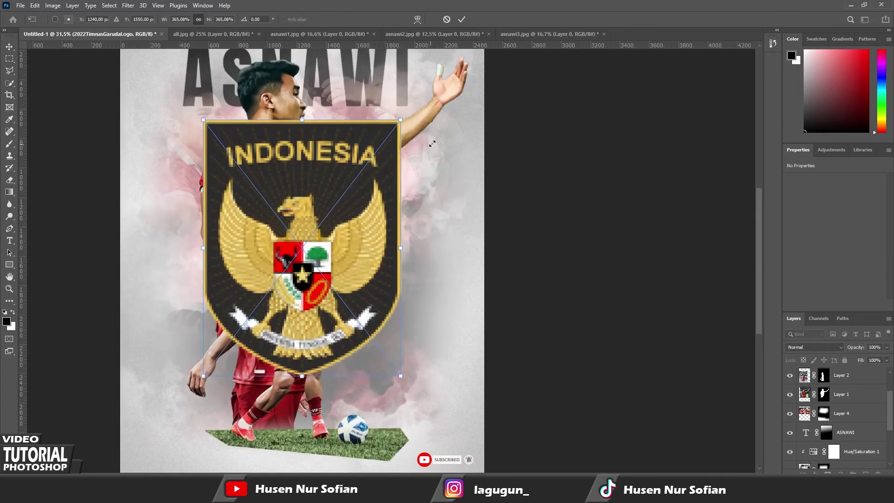
Shrink the Indonesia crest and nudge it up and left
{"action": "left_click_drag", "start_coordinate": [357, 183], "coordinate": [408, 162]}
{"action": "left_click_drag", "start_coordinate": [350, 218], "coordinate": [345, 205]}
{"action": "key", "text": "Return"}
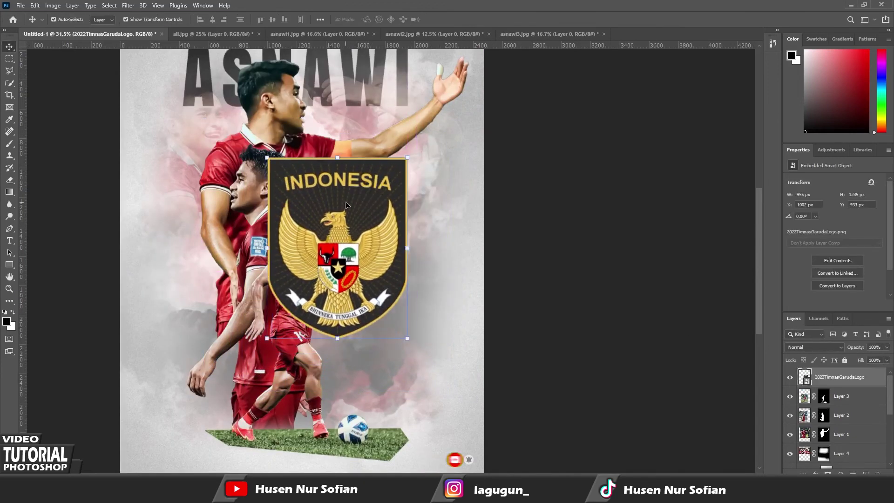
Move the crest layer behind the players, mask it, and set Opacity 70, Fill 60
{"action": "left_click_drag", "start_coordinate": [839, 399], "coordinate": [858, 439]}
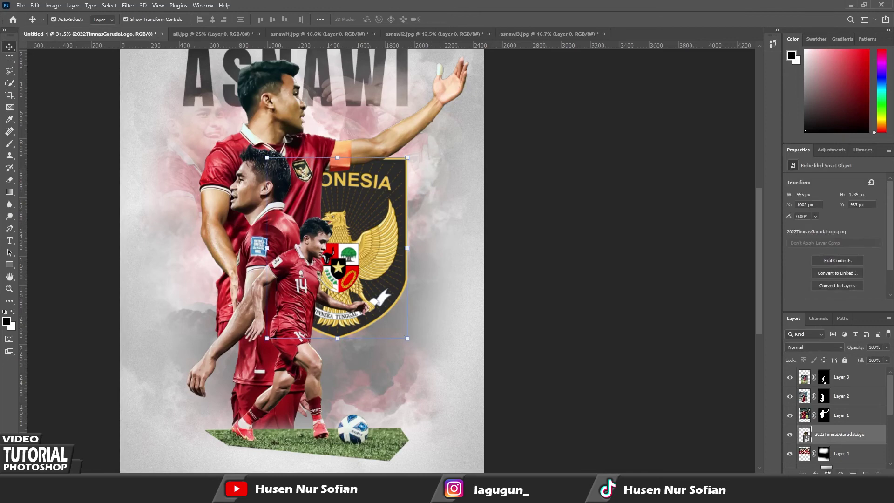
{"action": "left_click", "coordinate": [828, 473]}
{"action": "left_click", "coordinate": [873, 347]}
{"action": "type", "text": "70"}
{"action": "type", "text": "60"}
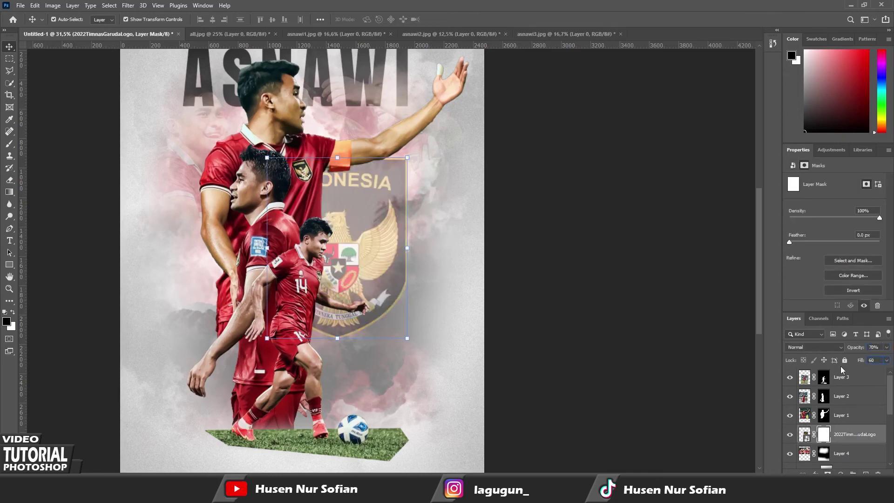